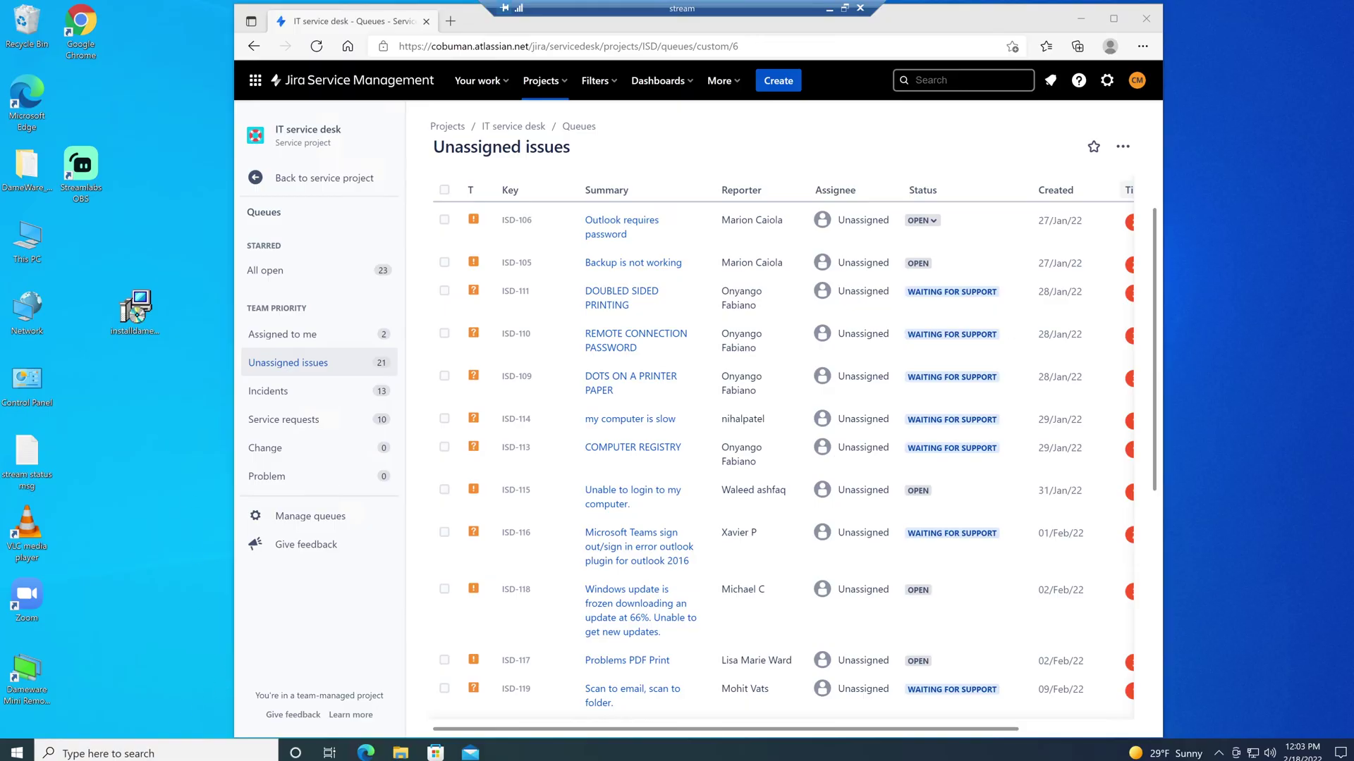
Search Windows for 'paint' and launch Paint to get a blank canvas
{"action": "left_click", "coordinate": [106, 753]}
{"action": "type", "text": "pr"}
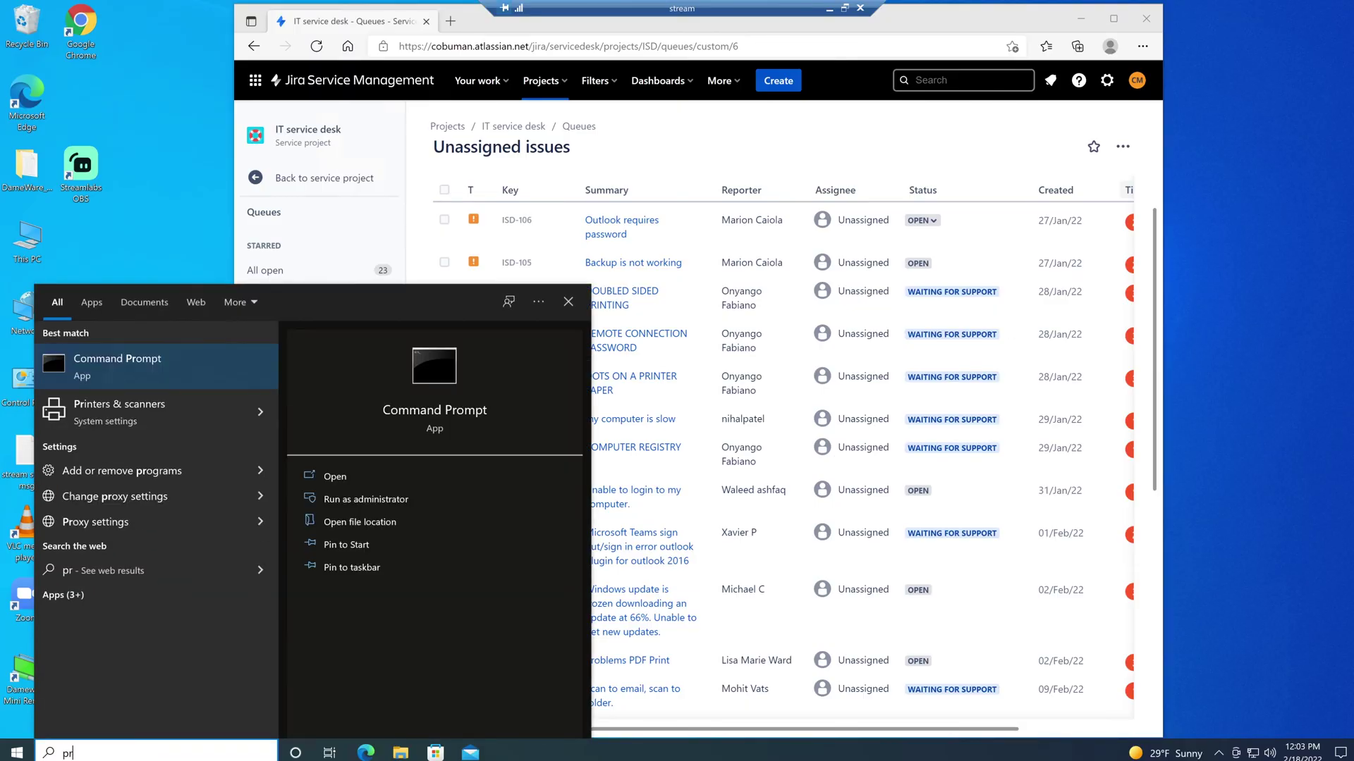
{"action": "key", "text": "BackSpace"}
{"action": "key", "text": "BackSpace"}
{"action": "type", "text": "paint"}
{"action": "key", "text": "Return"}
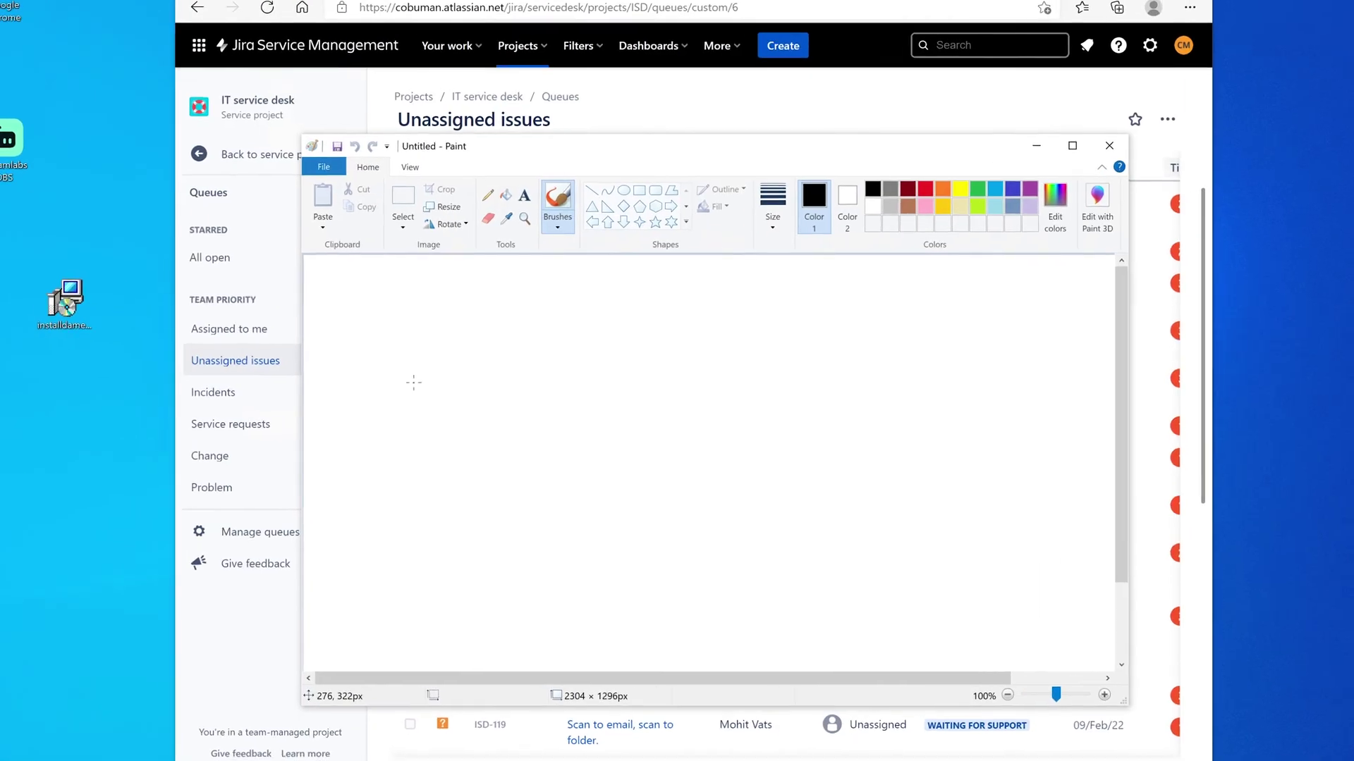
Draw the left box labelled OLD and the right-hand box for NEW
{"action": "left_click", "coordinate": [406, 377]}
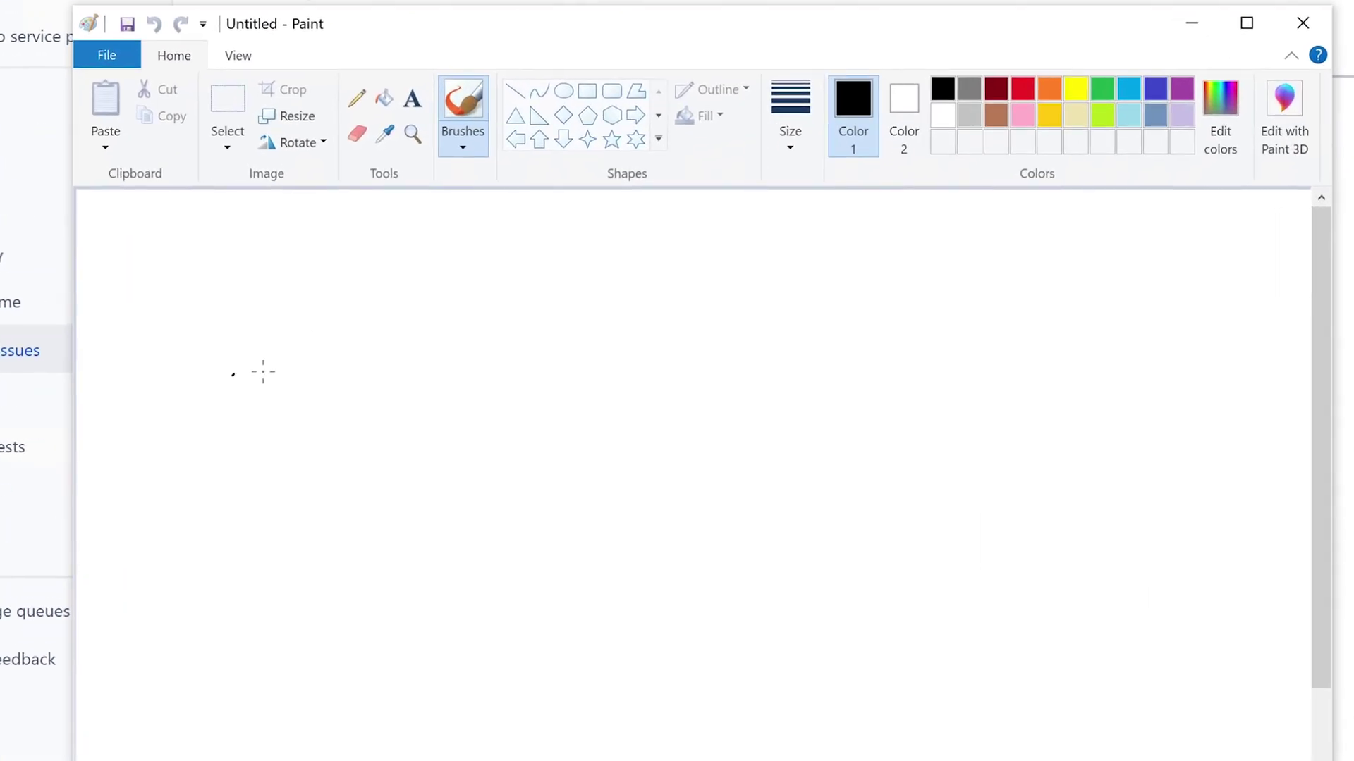
{"action": "mouse_move", "coordinate": [263, 371]}
{"action": "left_mouse_down"}
{"action": "mouse_move", "coordinate": [383, 399]}
{"action": "mouse_move", "coordinate": [235, 447]}
{"action": "mouse_move", "coordinate": [231, 371]}
{"action": "left_mouse_up"}
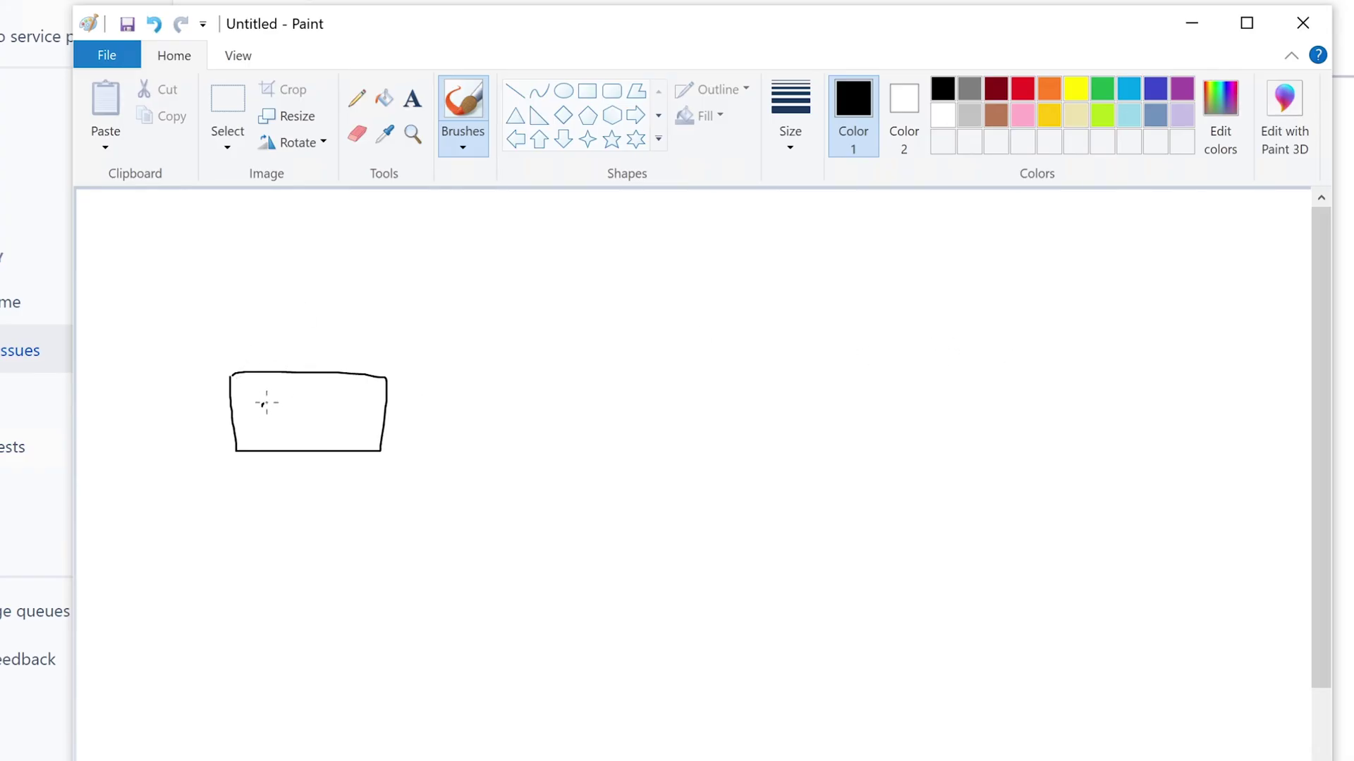
{"action": "mouse_move", "coordinate": [267, 402]}
{"action": "left_mouse_down"}
{"action": "mouse_move", "coordinate": [308, 427]}
{"action": "mouse_move", "coordinate": [330, 403]}
{"action": "mouse_move", "coordinate": [321, 427]}
{"action": "left_mouse_up"}
{"action": "mouse_move", "coordinate": [806, 377]}
{"action": "left_mouse_down"}
{"action": "mouse_move", "coordinate": [954, 376]}
{"action": "mouse_move", "coordinate": [992, 422]}
{"action": "mouse_move", "coordinate": [982, 468]}
{"action": "mouse_move", "coordinate": [834, 475]}
{"action": "mouse_move", "coordinate": [811, 438]}
{"action": "mouse_move", "coordinate": [810, 380]}
{"action": "mouse_move", "coordinate": [835, 438]}
{"action": "mouse_move", "coordinate": [865, 433]}
{"action": "mouse_move", "coordinate": [875, 407]}
{"action": "mouse_move", "coordinate": [894, 427]}
{"action": "mouse_move", "coordinate": [892, 412]}
{"action": "mouse_move", "coordinate": [882, 427]}
{"action": "mouse_move", "coordinate": [902, 401]}
{"action": "mouse_move", "coordinate": [921, 421]}
{"action": "mouse_move", "coordinate": [956, 395]}
{"action": "mouse_move", "coordinate": [970, 411]}
{"action": "left_mouse_up"}
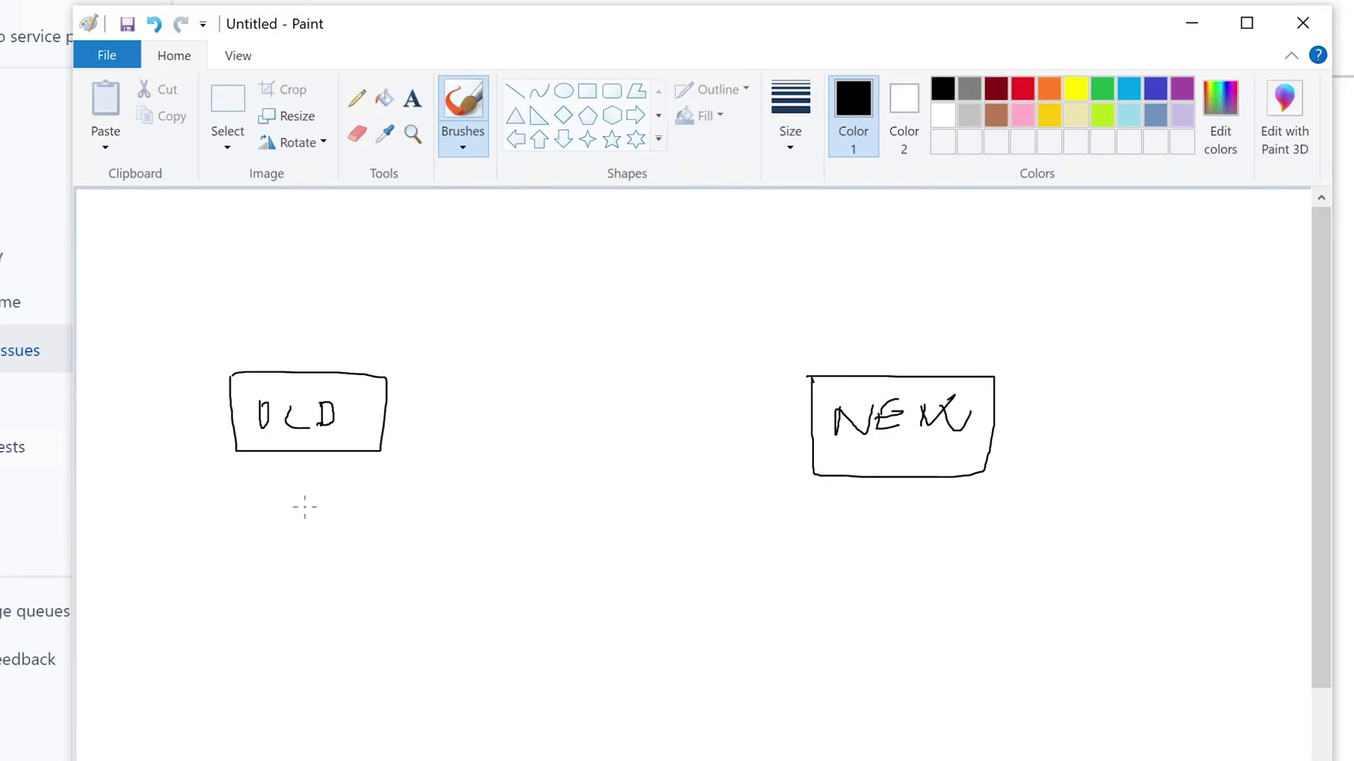
Draw four curved cables with plug ends under OLD and an arrow toward NEW
{"action": "left_click_drag", "start_coordinate": [327, 463], "coordinate": [430, 501]}
{"action": "left_click_drag", "start_coordinate": [313, 455], "coordinate": [362, 534]}
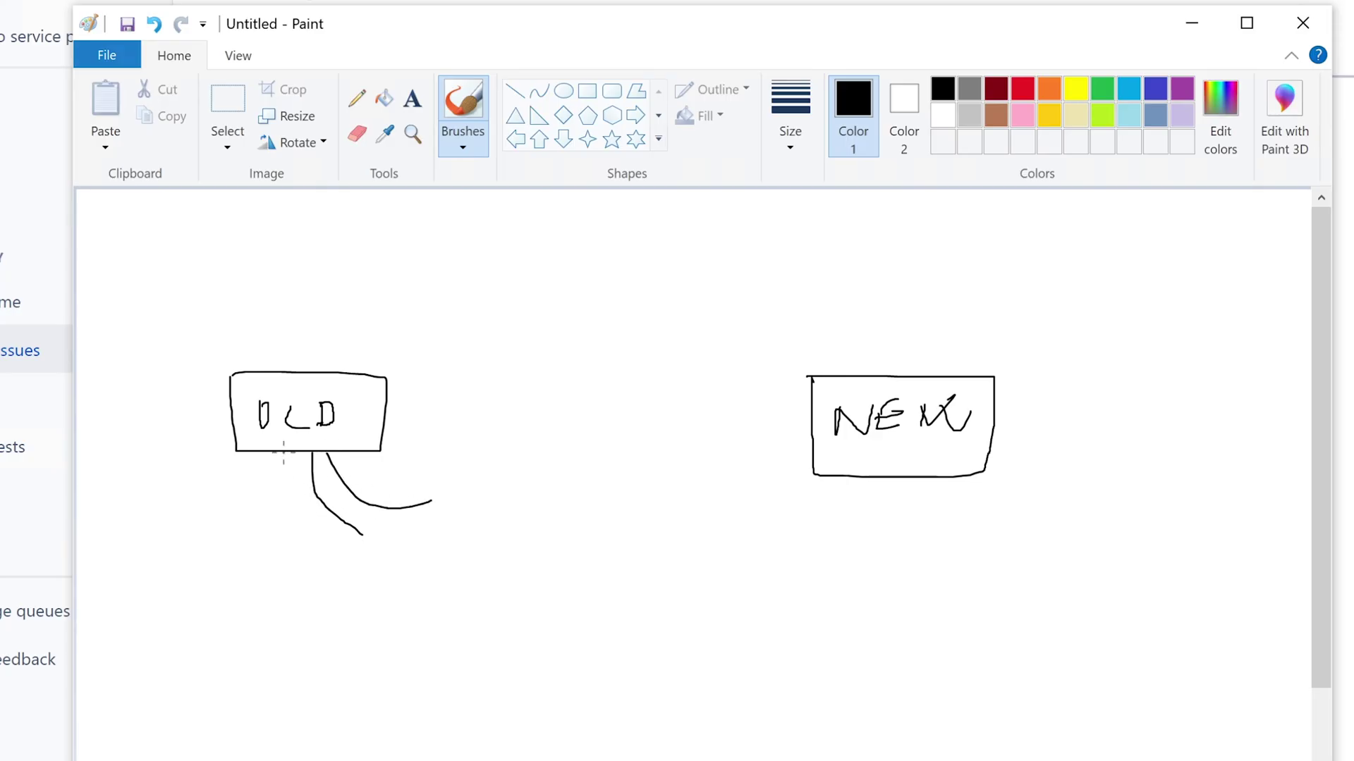
{"action": "left_click_drag", "start_coordinate": [283, 455], "coordinate": [339, 573]}
{"action": "mouse_move", "coordinate": [264, 451]}
{"action": "left_mouse_down"}
{"action": "mouse_move", "coordinate": [248, 583]}
{"action": "mouse_move", "coordinate": [297, 609]}
{"action": "left_mouse_up"}
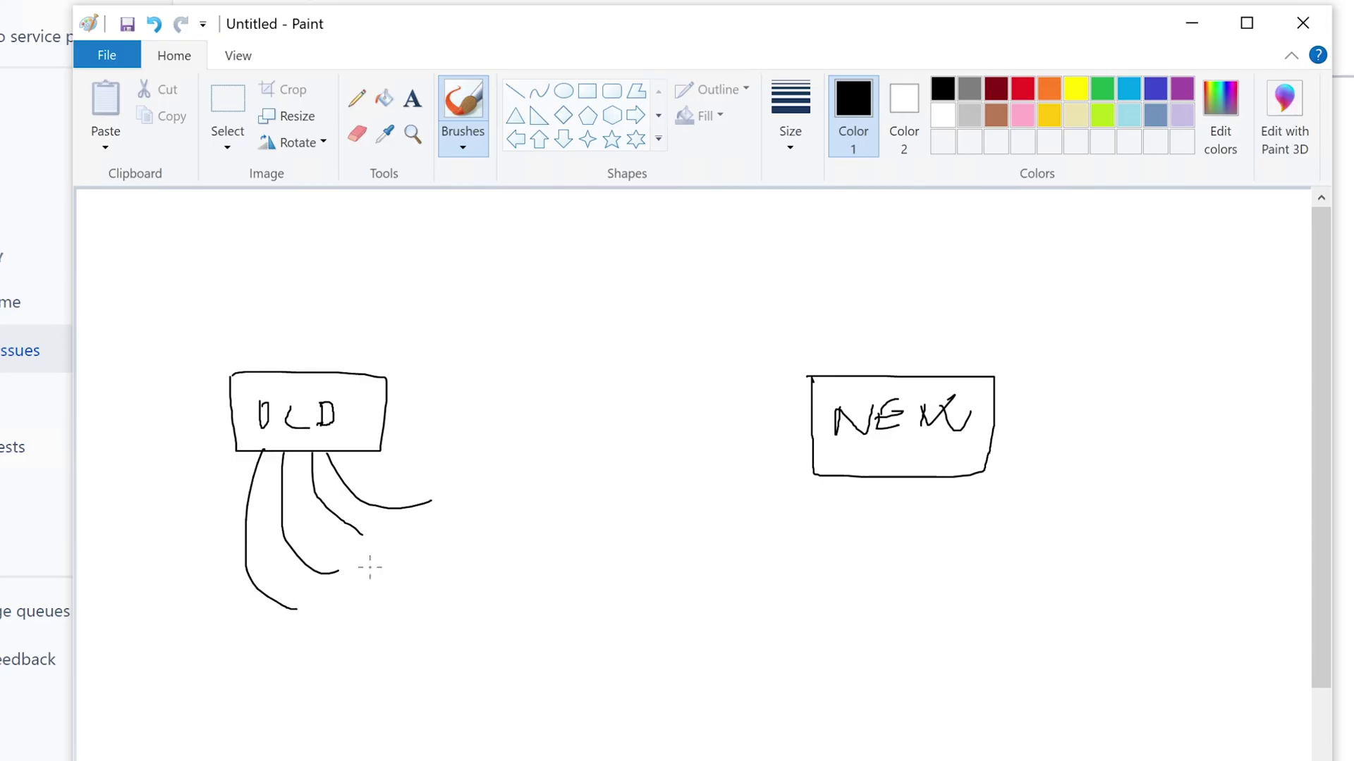
{"action": "left_click_drag", "start_coordinate": [375, 538], "coordinate": [387, 549]}
{"action": "left_click_drag", "start_coordinate": [455, 496], "coordinate": [431, 512]}
{"action": "mouse_move", "coordinate": [365, 570]}
{"action": "left_mouse_down"}
{"action": "mouse_move", "coordinate": [311, 610]}
{"action": "mouse_move", "coordinate": [323, 613]}
{"action": "left_mouse_up"}
{"action": "mouse_move", "coordinate": [624, 286]}
{"action": "left_mouse_down"}
{"action": "mouse_move", "coordinate": [681, 335]}
{"action": "mouse_move", "coordinate": [719, 345]}
{"action": "mouse_move", "coordinate": [679, 356]}
{"action": "left_mouse_up"}
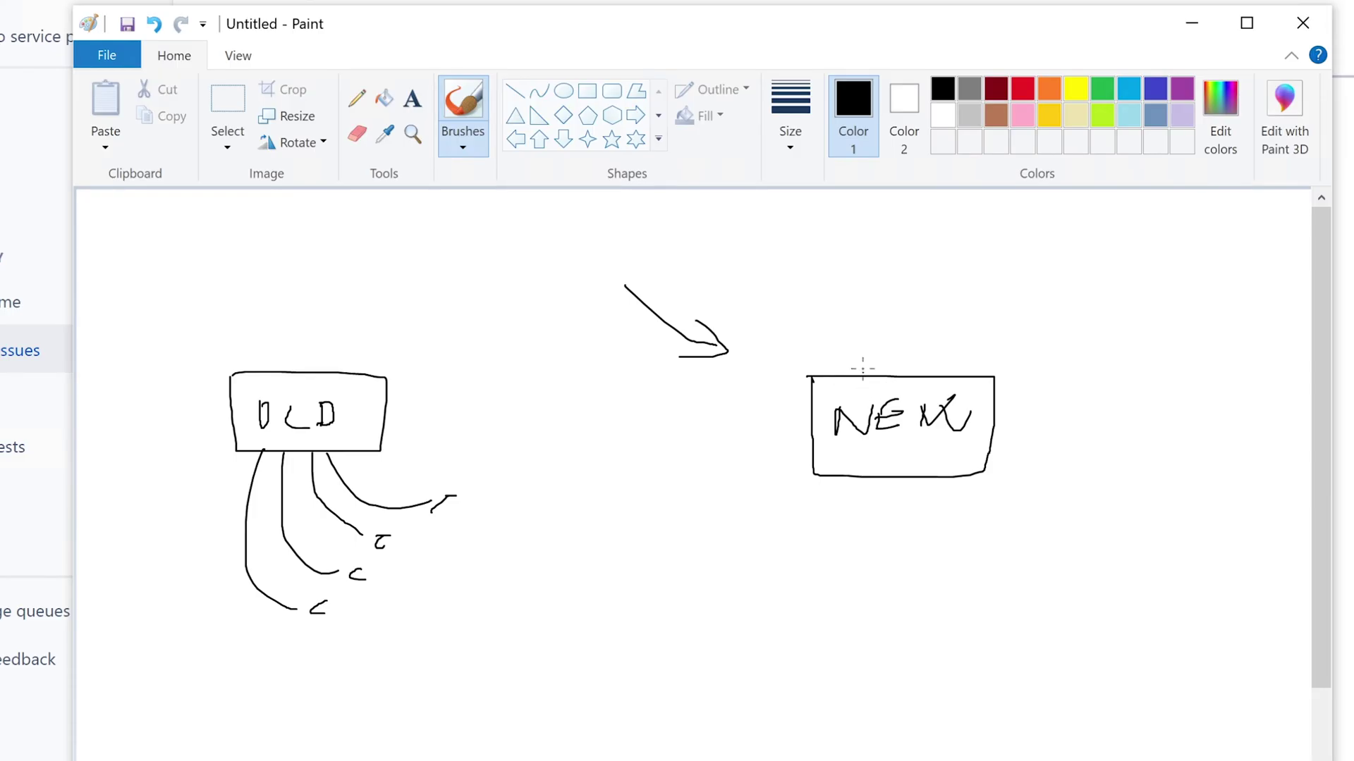
Draw a plug under NEW, a long curve back to OLD, and letter 'Bridge' above OLD
{"action": "mouse_move", "coordinate": [838, 488]}
{"action": "left_mouse_down"}
{"action": "mouse_move", "coordinate": [830, 507]}
{"action": "mouse_move", "coordinate": [842, 486]}
{"action": "mouse_move", "coordinate": [843, 497]}
{"action": "left_mouse_up"}
{"action": "mouse_move", "coordinate": [854, 503]}
{"action": "left_mouse_down"}
{"action": "mouse_move", "coordinate": [783, 559]}
{"action": "mouse_move", "coordinate": [599, 463]}
{"action": "mouse_move", "coordinate": [506, 452]}
{"action": "mouse_move", "coordinate": [379, 467]}
{"action": "mouse_move", "coordinate": [362, 447]}
{"action": "left_mouse_up"}
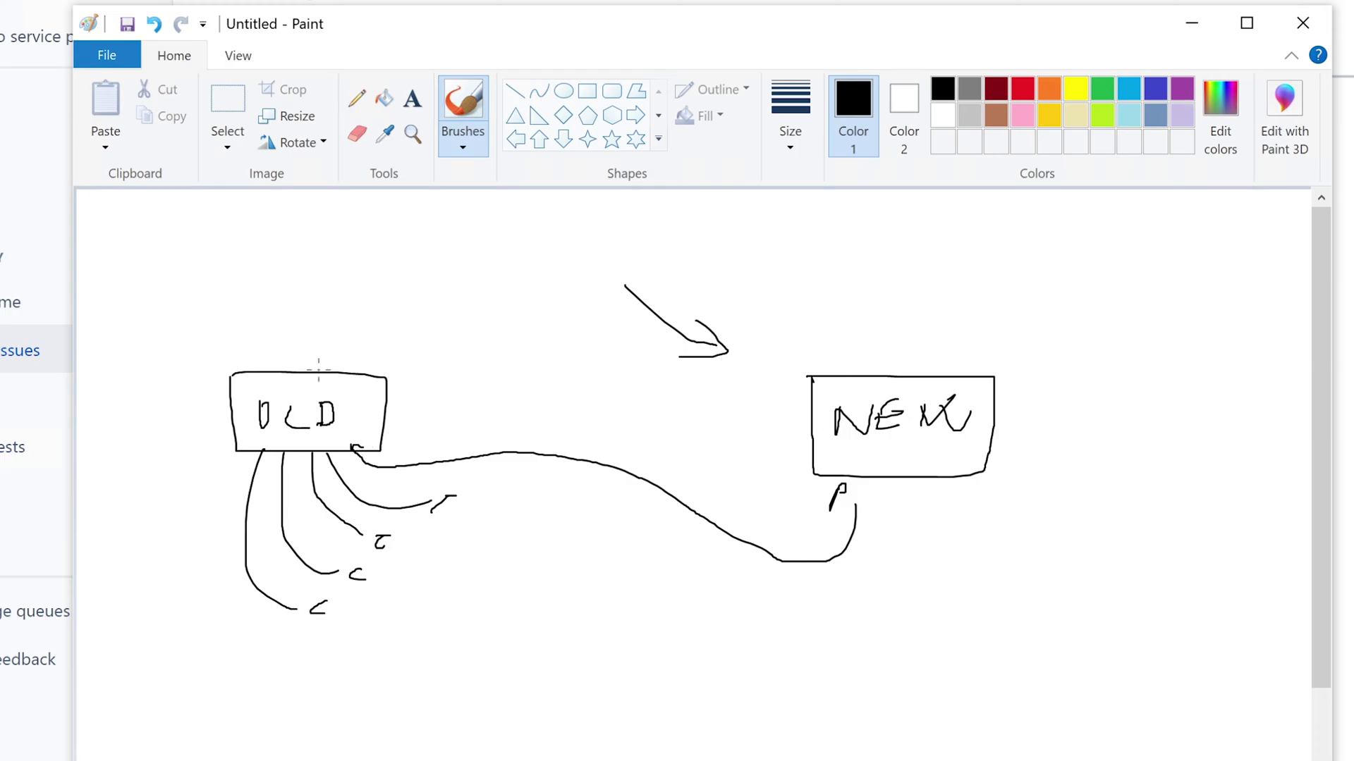
{"action": "mouse_move", "coordinate": [246, 333]}
{"action": "left_mouse_down"}
{"action": "mouse_move", "coordinate": [244, 356]}
{"action": "mouse_move", "coordinate": [258, 330]}
{"action": "mouse_move", "coordinate": [241, 348]}
{"action": "mouse_move", "coordinate": [275, 346]}
{"action": "mouse_move", "coordinate": [244, 360]}
{"action": "mouse_move", "coordinate": [299, 344]}
{"action": "mouse_move", "coordinate": [325, 356]}
{"action": "mouse_move", "coordinate": [328, 337]}
{"action": "mouse_move", "coordinate": [386, 357]}
{"action": "left_mouse_up"}
{"action": "left_click_drag", "start_coordinate": [382, 344], "coordinate": [387, 359]}
{"action": "mouse_move", "coordinate": [404, 348]}
{"action": "left_mouse_down"}
{"action": "mouse_move", "coordinate": [400, 382]}
{"action": "mouse_move", "coordinate": [431, 346]}
{"action": "mouse_move", "coordinate": [436, 361]}
{"action": "left_mouse_up"}
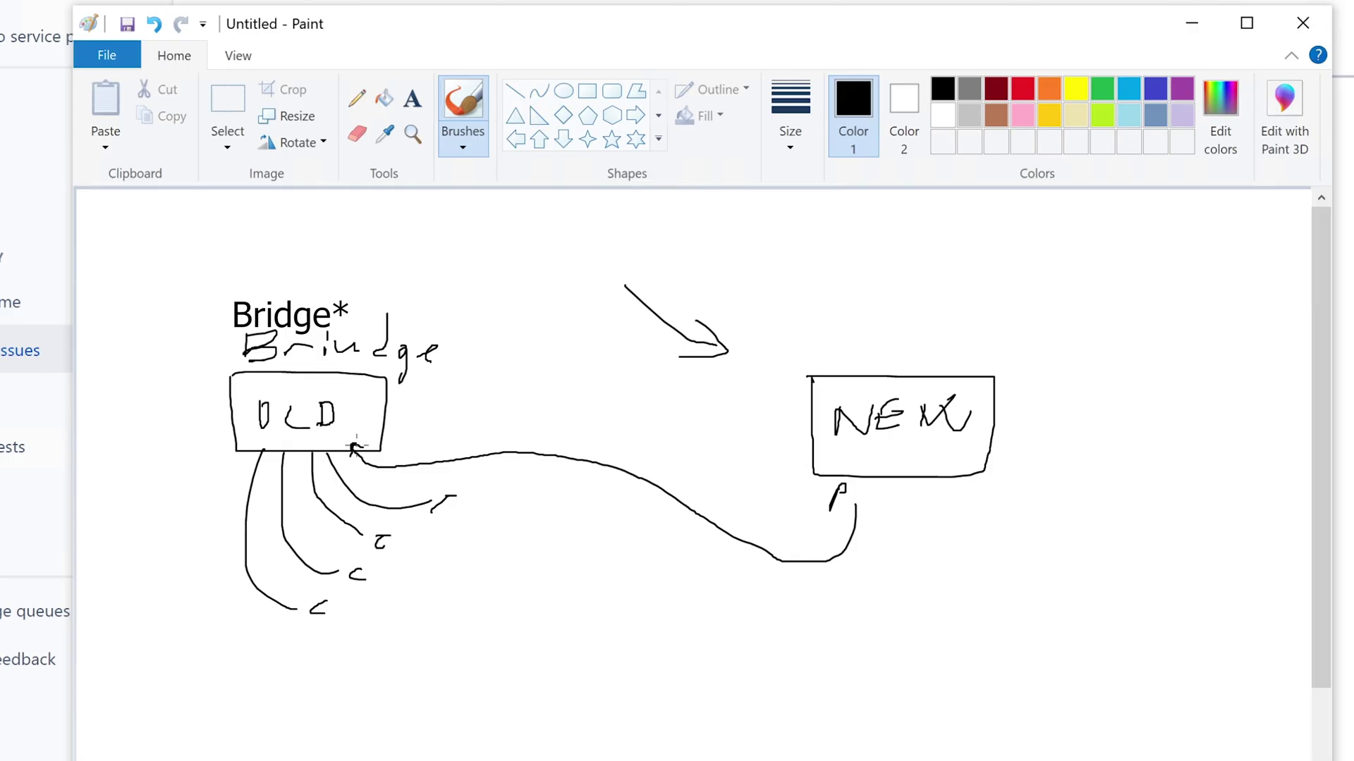
Add arrowheads at both ends of the NEW–OLD curve and minimize Paint
{"action": "left_click_drag", "start_coordinate": [357, 439], "coordinate": [352, 440]}
{"action": "mouse_move", "coordinate": [845, 509]}
{"action": "left_mouse_down"}
{"action": "mouse_move", "coordinate": [854, 493]}
{"action": "mouse_move", "coordinate": [863, 509]}
{"action": "left_mouse_up"}
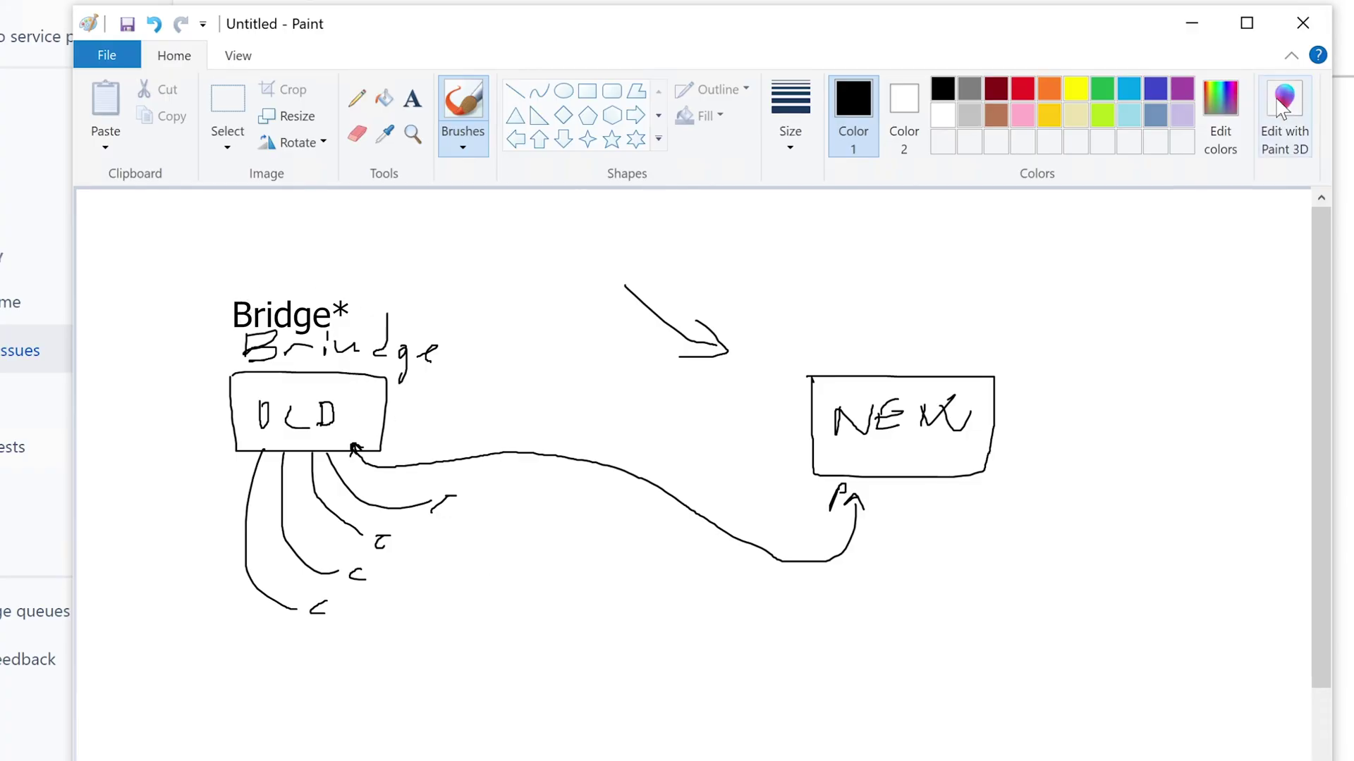
{"action": "left_click", "coordinate": [1191, 23]}
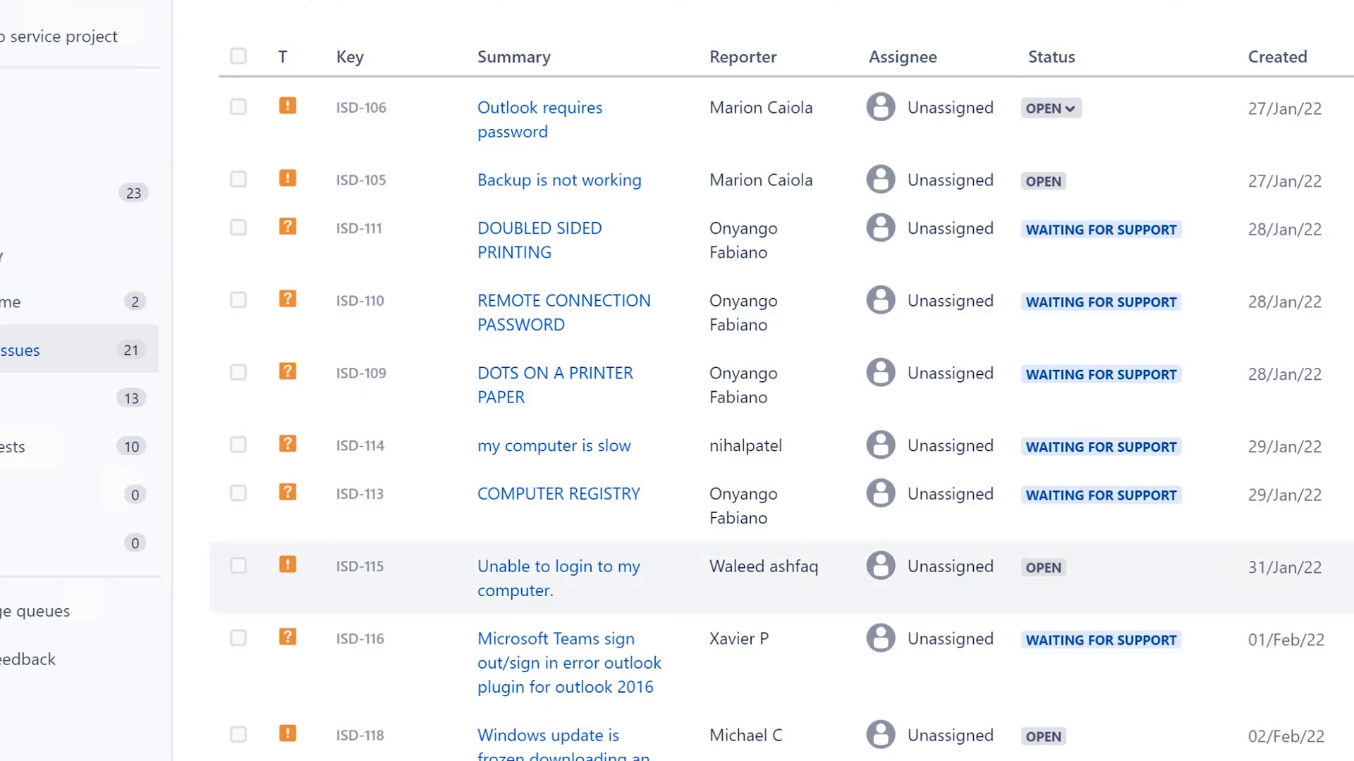
Launch Command Prompt via 'cmd', position its window, and run 'ipconfig /all'
{"action": "key", "text": "super"}
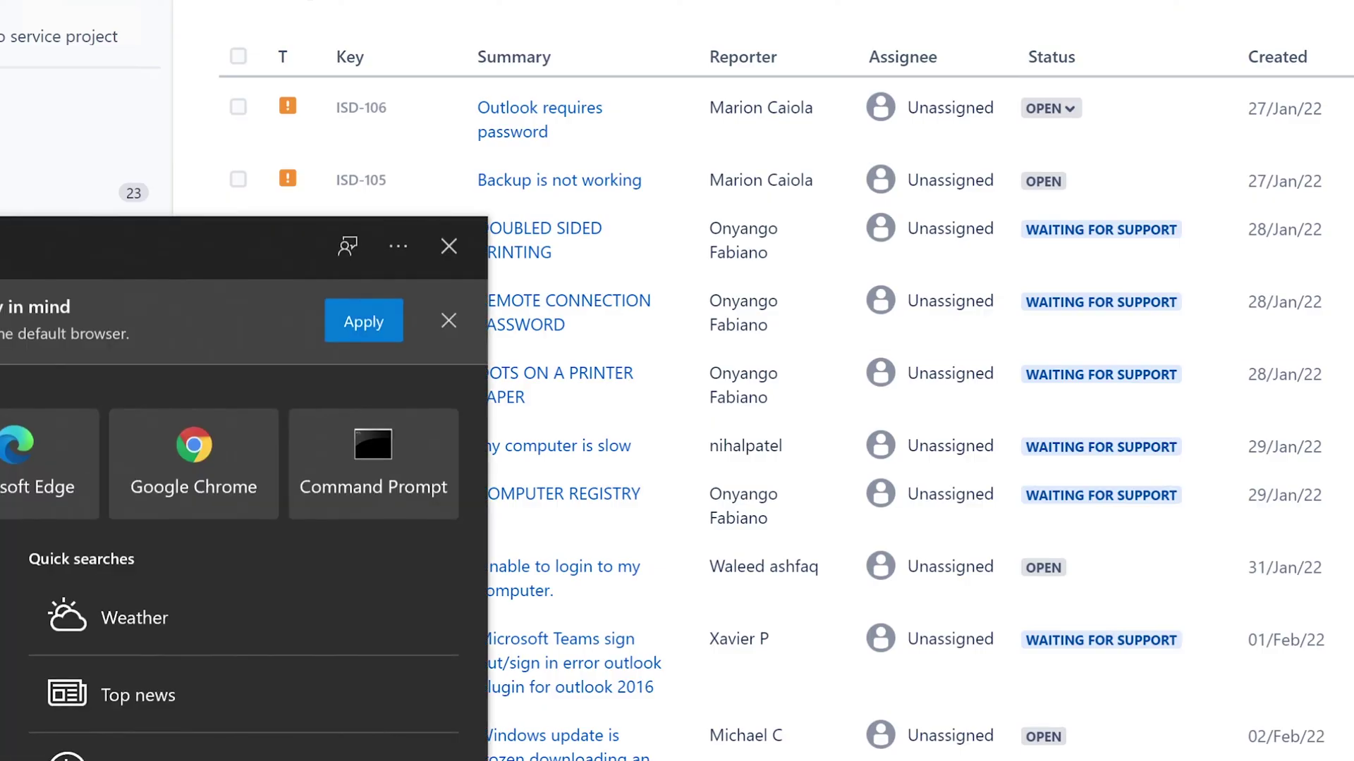
{"action": "type", "text": "cmd"}
{"action": "key", "text": "Return"}
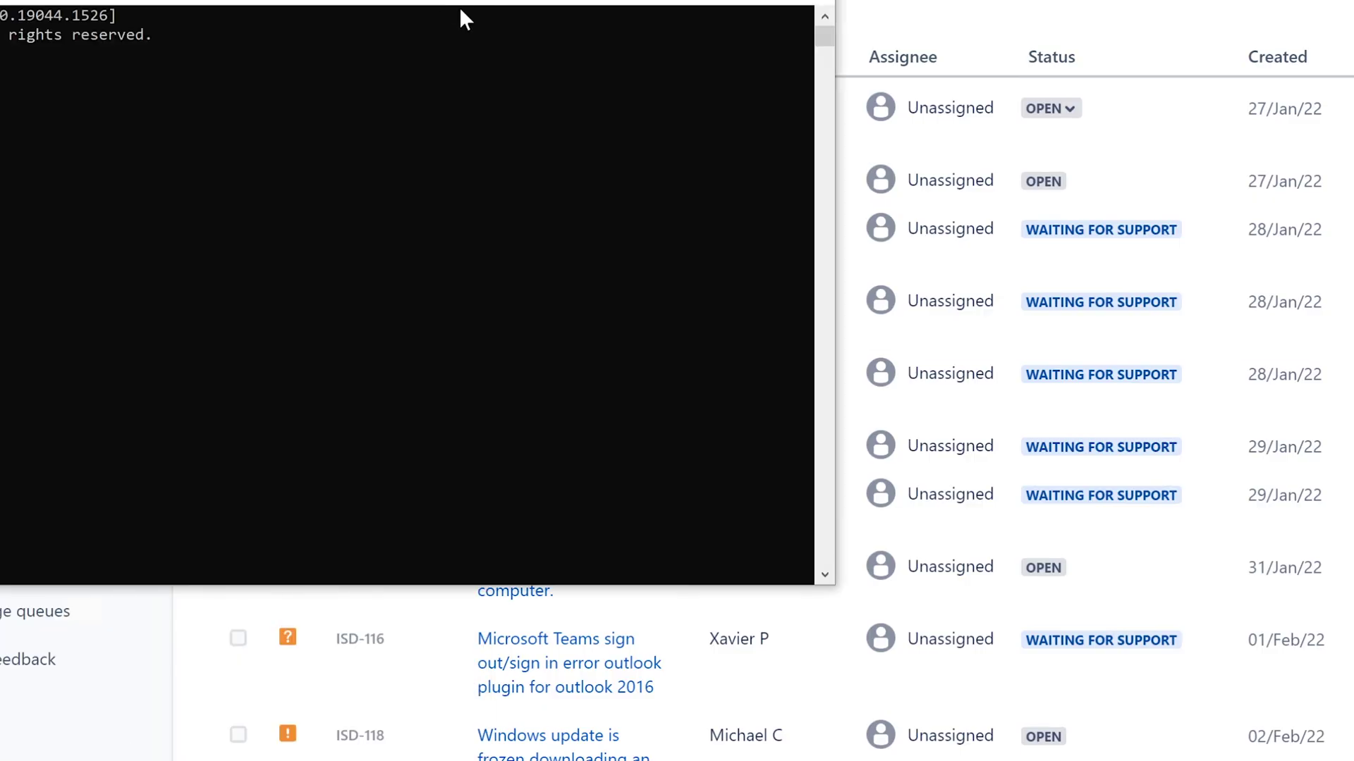
{"action": "left_click_drag", "start_coordinate": [459, 9], "coordinate": [753, 67]}
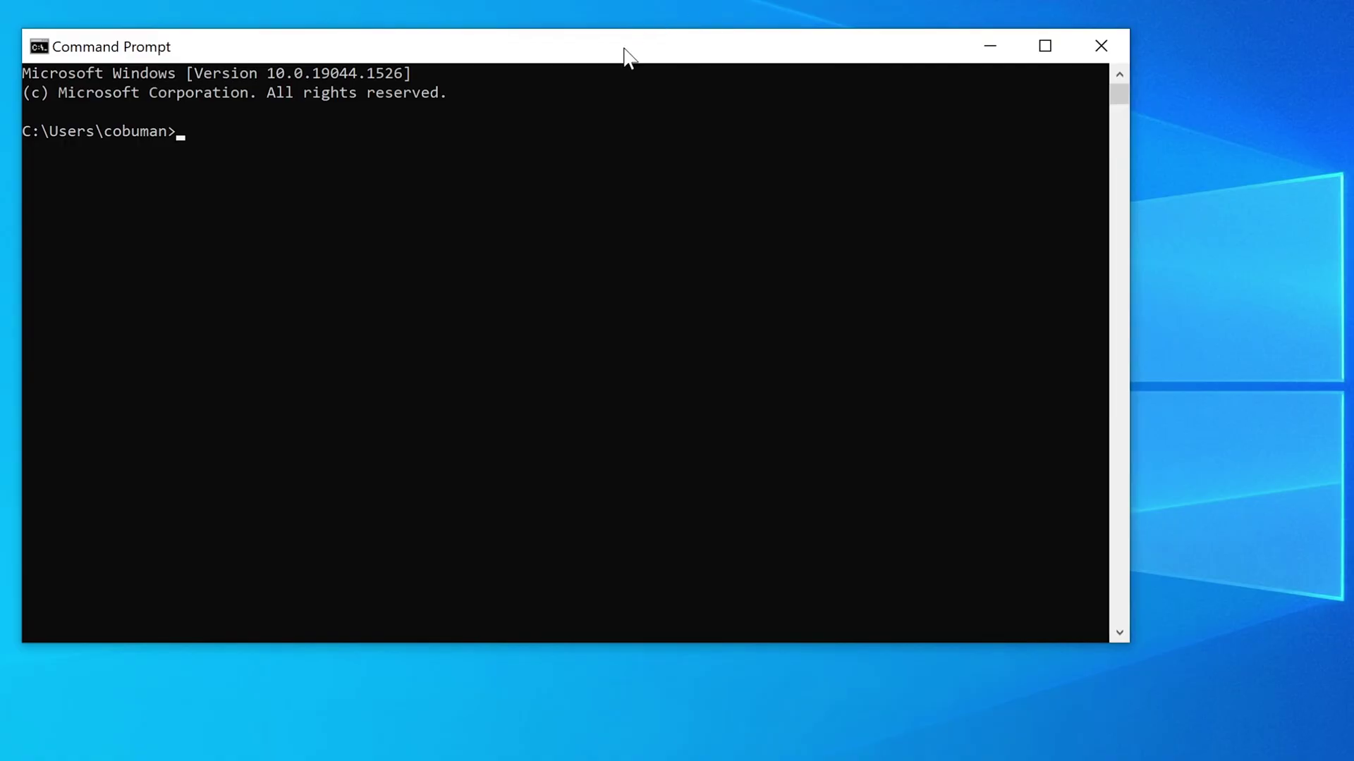
{"action": "left_click_drag", "start_coordinate": [625, 50], "coordinate": [680, 53]}
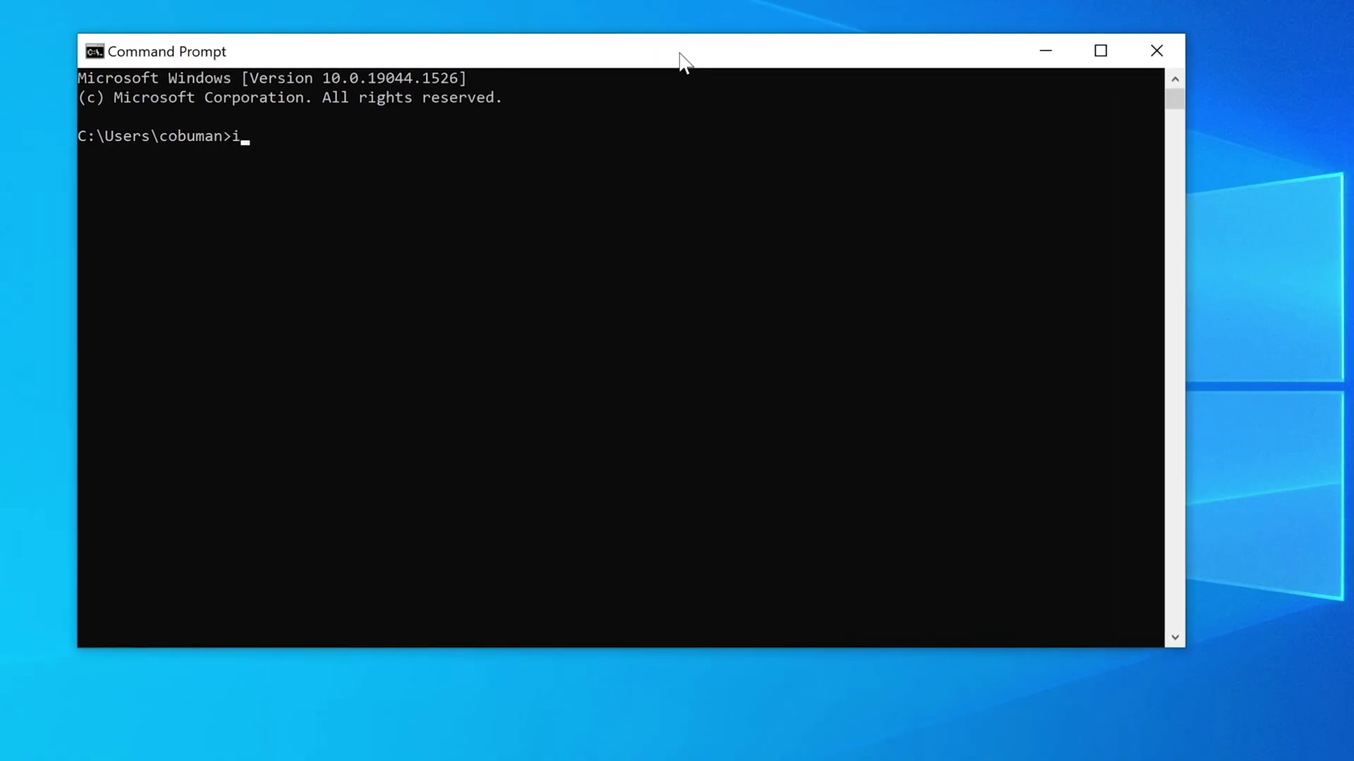
{"action": "type", "text": "ipconfig /all"}
{"action": "key", "text": "Return"}
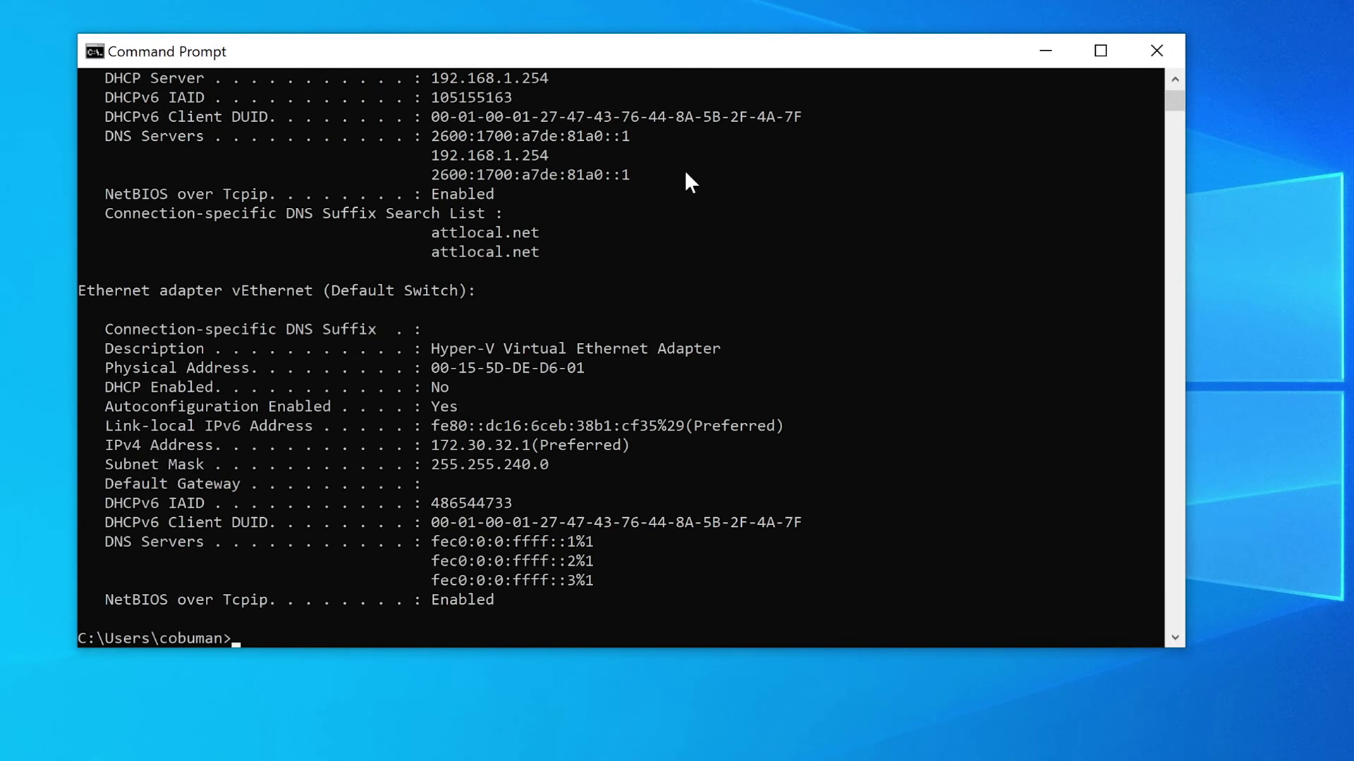
Scroll the ipconfig output down to the Ethernet adapter section
{"action": "left_click", "coordinate": [1174, 79]}
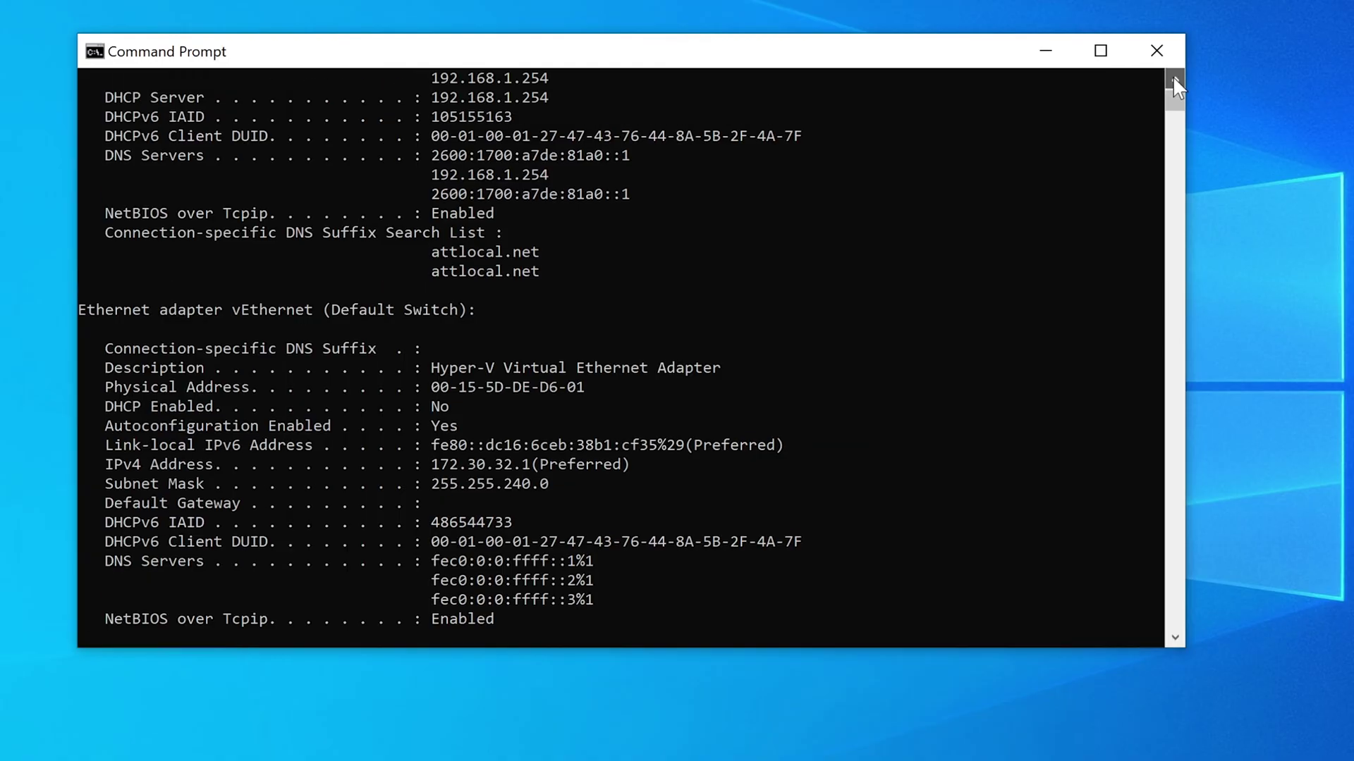
{"action": "left_click", "coordinate": [1174, 79]}
{"action": "left_click", "coordinate": [1175, 79]}
{"action": "left_click", "coordinate": [1174, 79]}
{"action": "left_click", "coordinate": [1174, 79]}
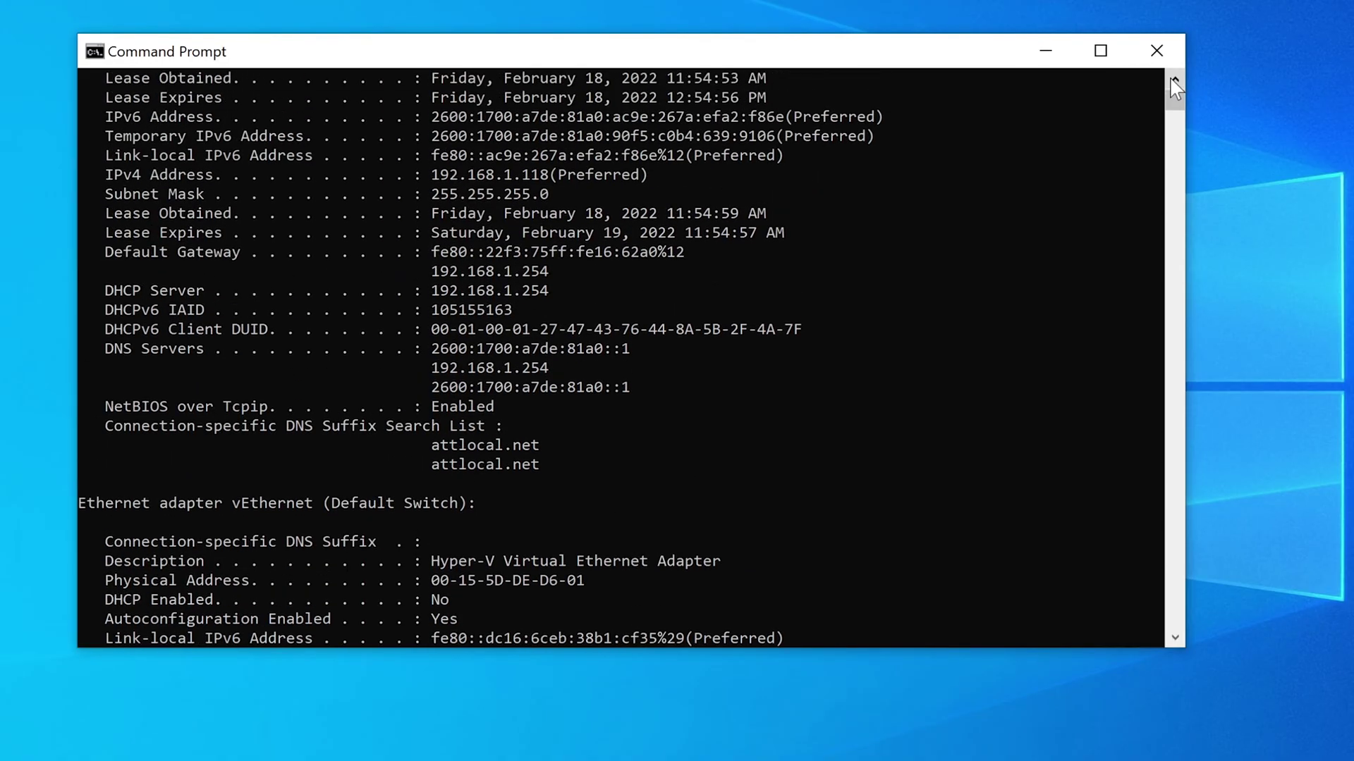
{"action": "left_click", "coordinate": [1173, 79]}
{"action": "left_click", "coordinate": [1173, 79]}
{"action": "left_click", "coordinate": [1173, 79]}
{"action": "left_click", "coordinate": [1173, 79]}
{"action": "left_click", "coordinate": [1173, 78]}
{"action": "left_click", "coordinate": [1173, 79]}
{"action": "left_click", "coordinate": [1173, 79]}
{"action": "left_click", "coordinate": [1173, 79]}
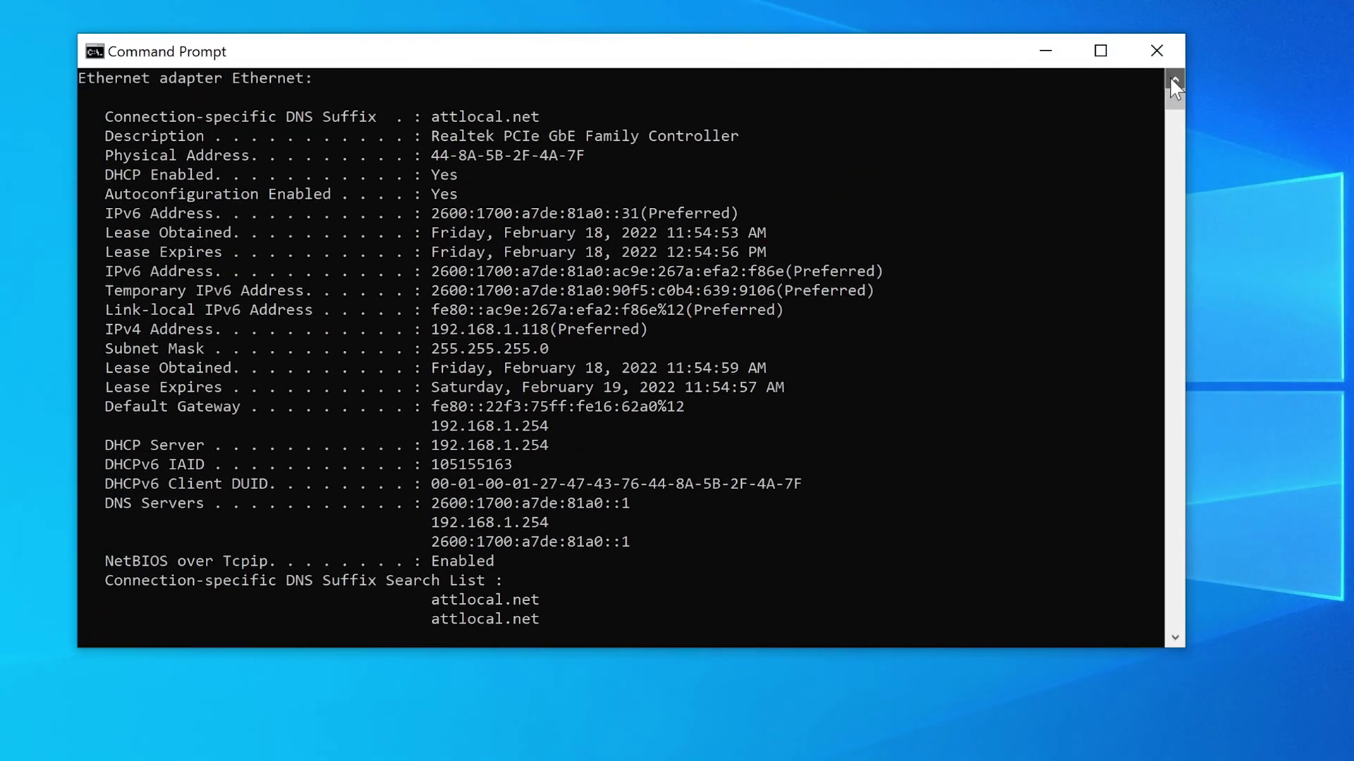
{"action": "left_click", "coordinate": [1173, 79]}
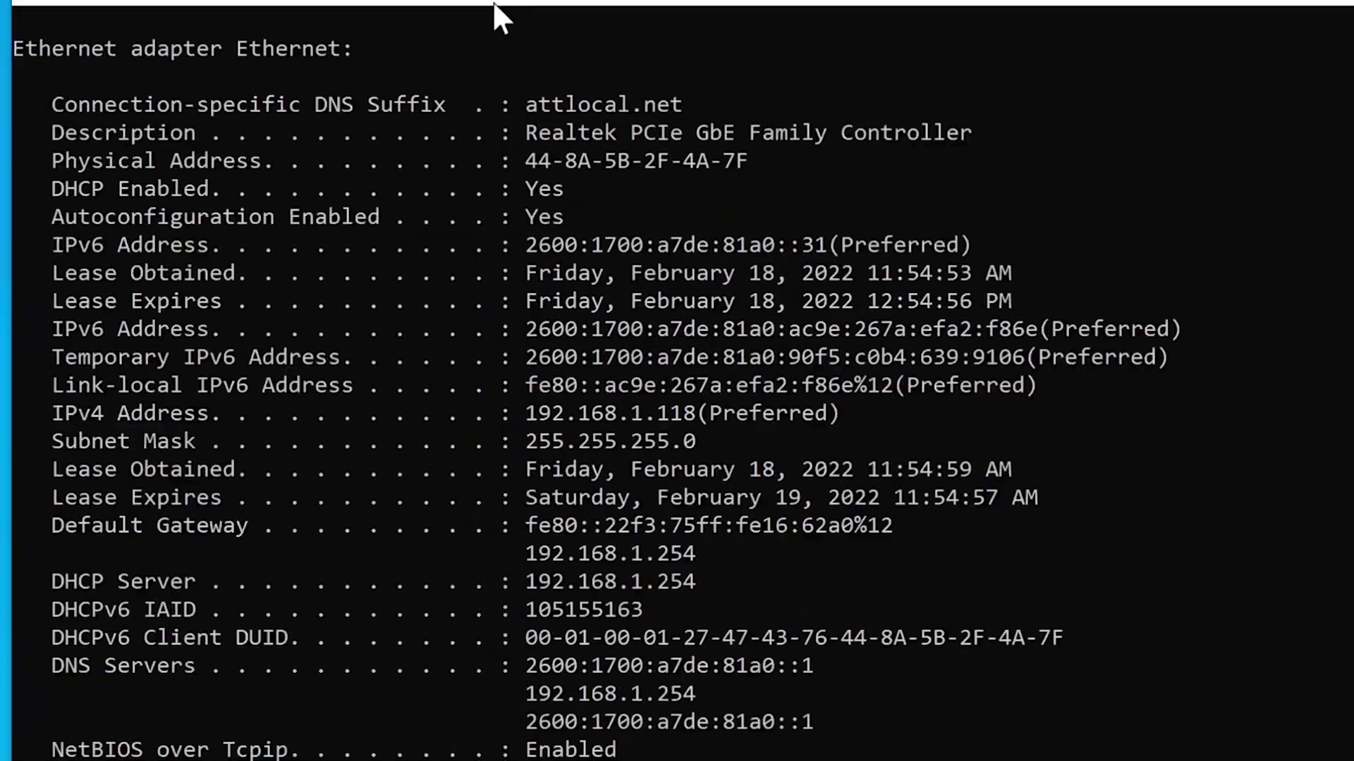
Highlight the Ethernet adapter heading, then the Default Gateway address 192.168.1.254
{"action": "left_click_drag", "start_coordinate": [378, 17], "coordinate": [19, 32]}
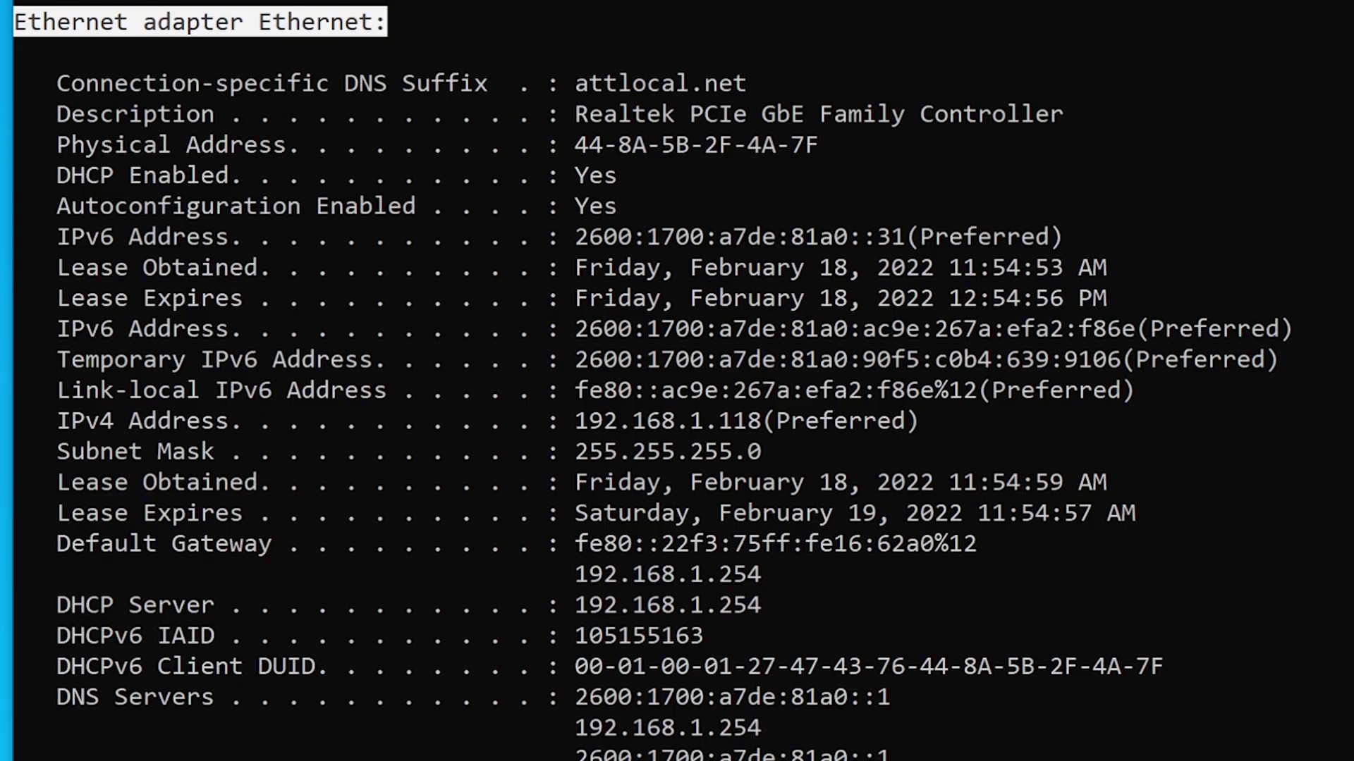
{"action": "left_click", "coordinate": [765, 573]}
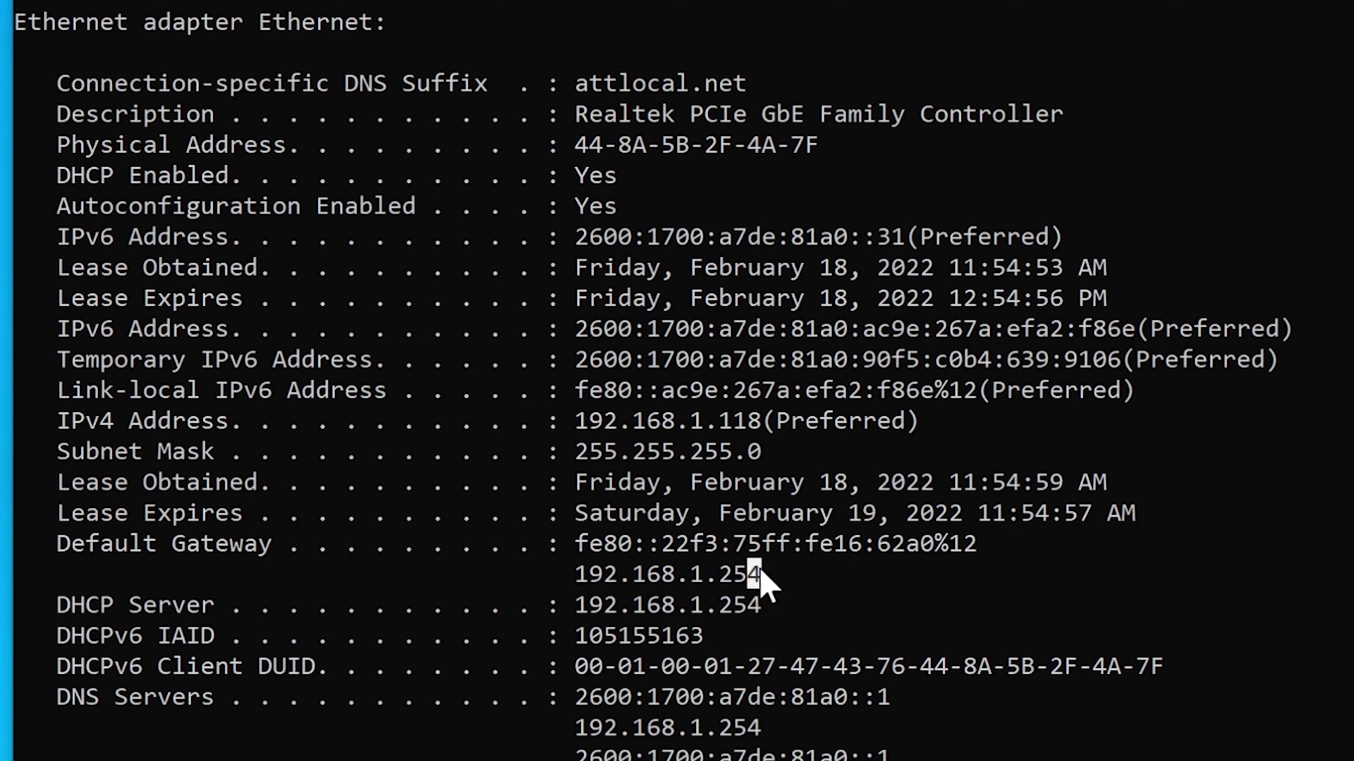
{"action": "left_click_drag", "start_coordinate": [769, 572], "coordinate": [605, 571]}
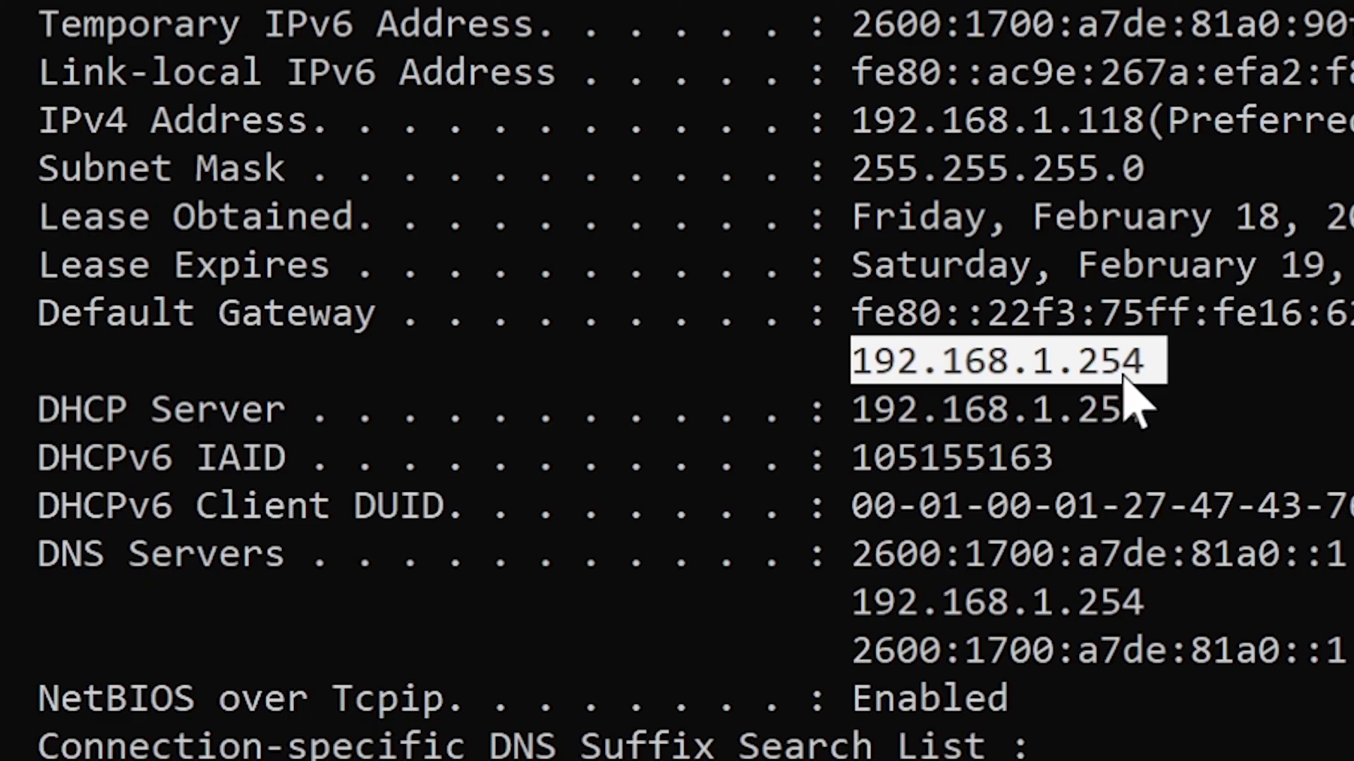
Highlight the gateway's 254 ending, then the whole 192.168.1.254 address
{"action": "left_click", "coordinate": [1119, 372]}
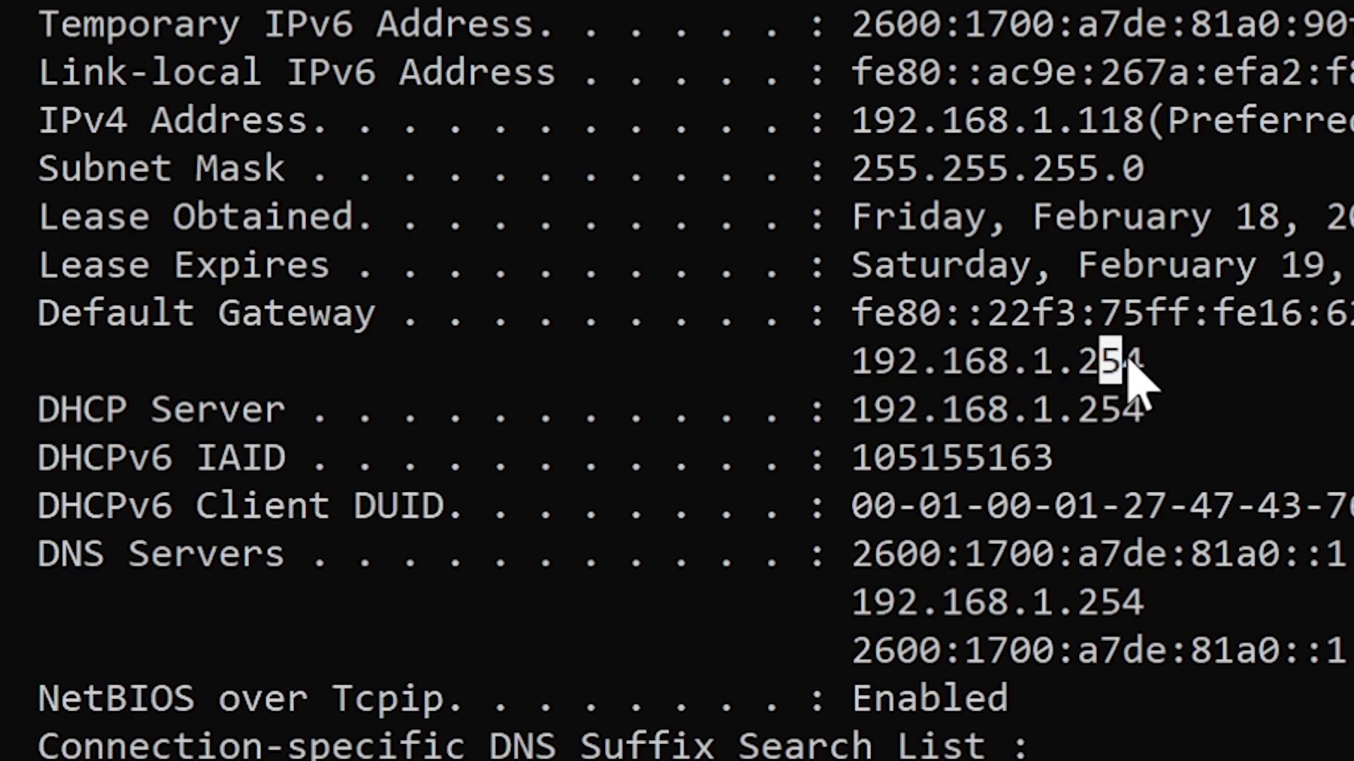
{"action": "left_click_drag", "start_coordinate": [1156, 361], "coordinate": [1083, 373]}
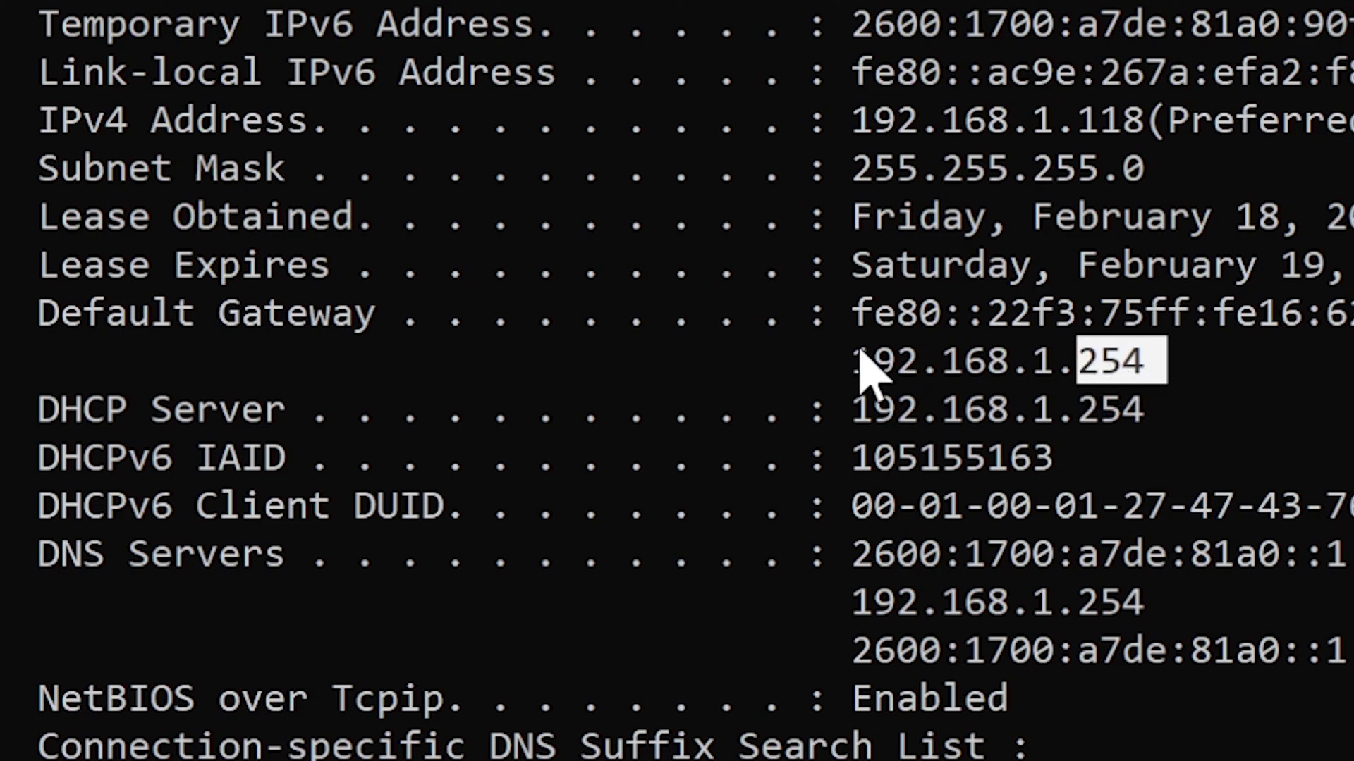
{"action": "left_click_drag", "start_coordinate": [861, 362], "coordinate": [1065, 375]}
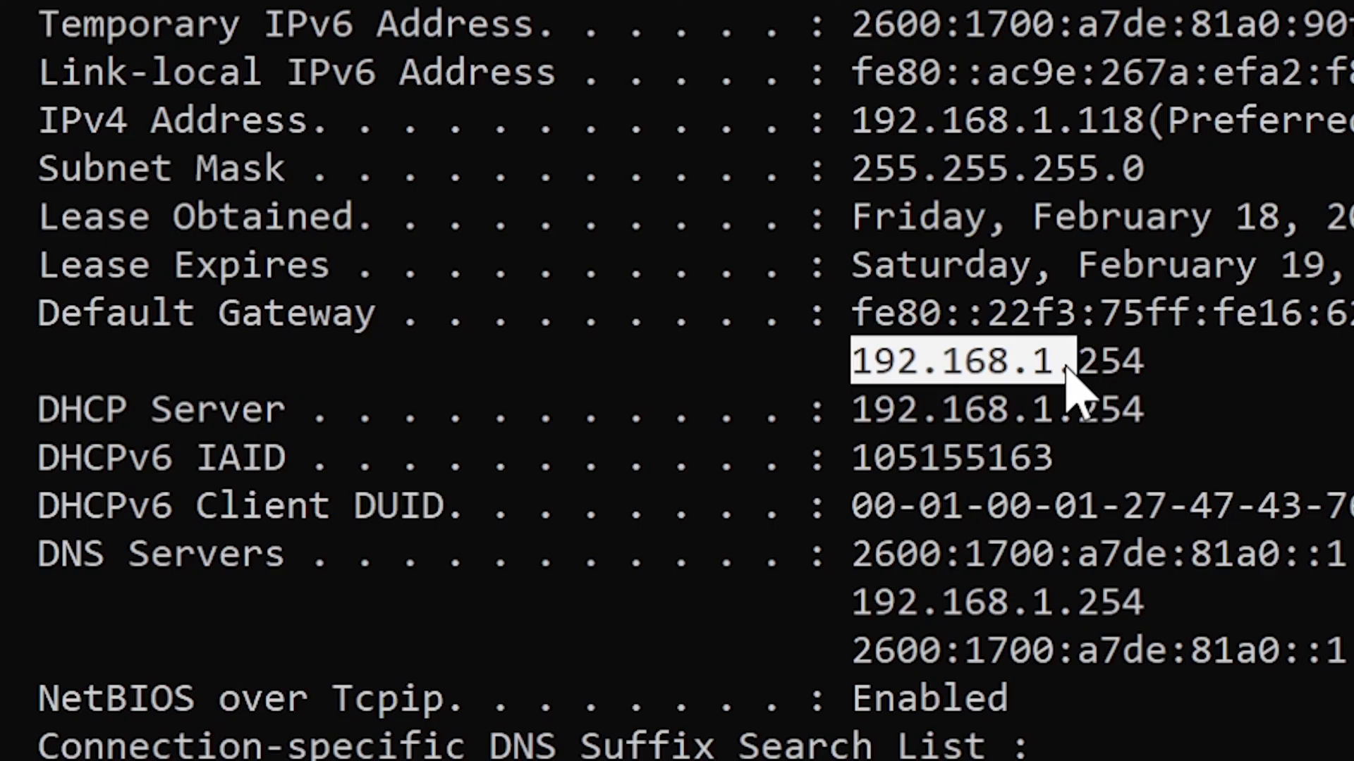
{"action": "left_click_drag", "start_coordinate": [1069, 368], "coordinate": [1138, 374]}
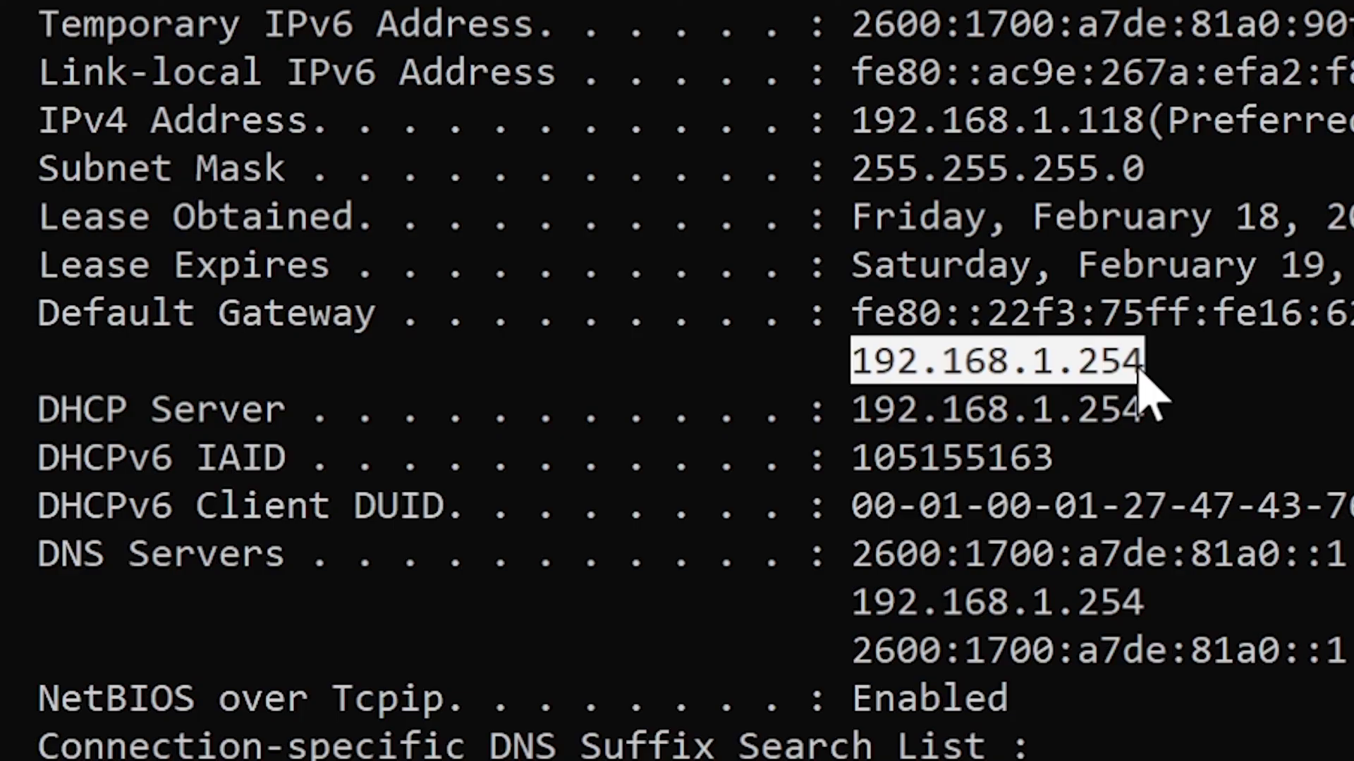
{"action": "left_click", "coordinate": [1086, 374]}
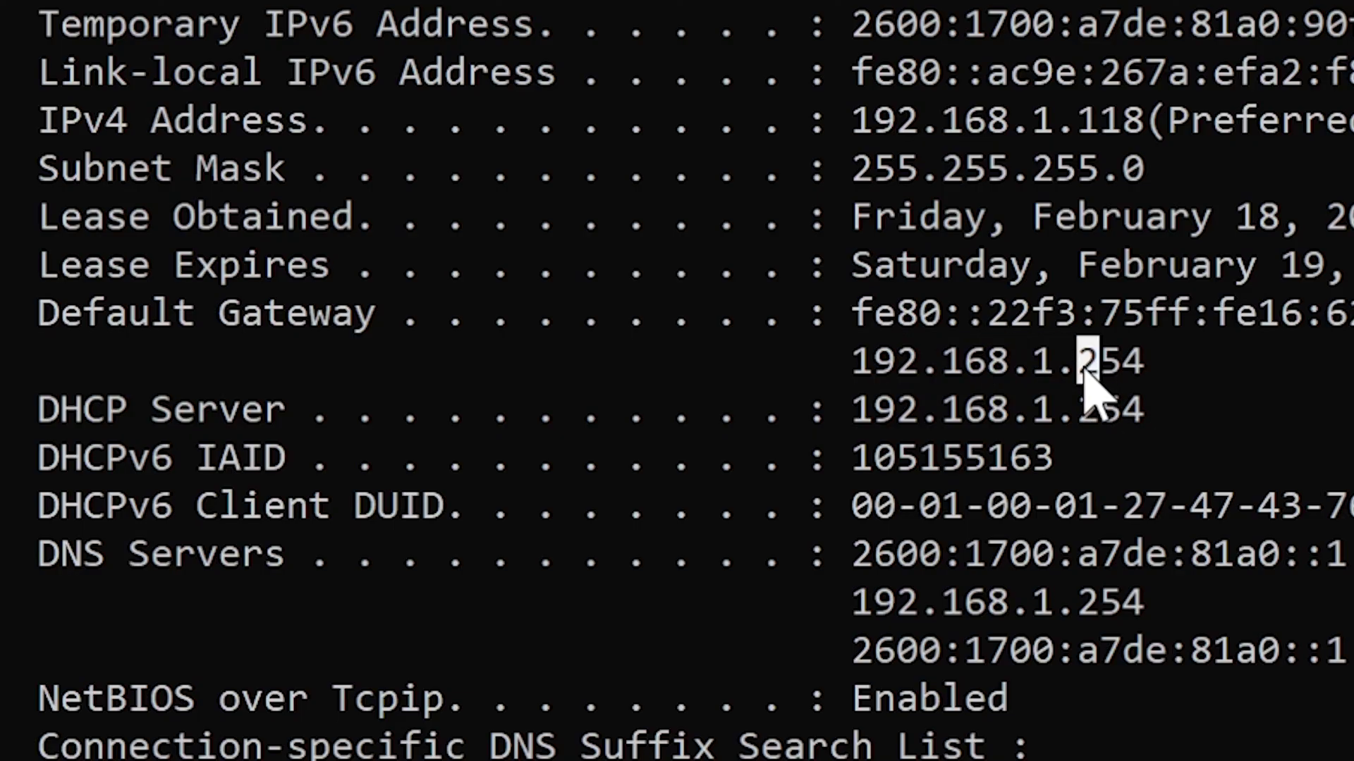
{"action": "left_click_drag", "start_coordinate": [1084, 373], "coordinate": [1108, 349]}
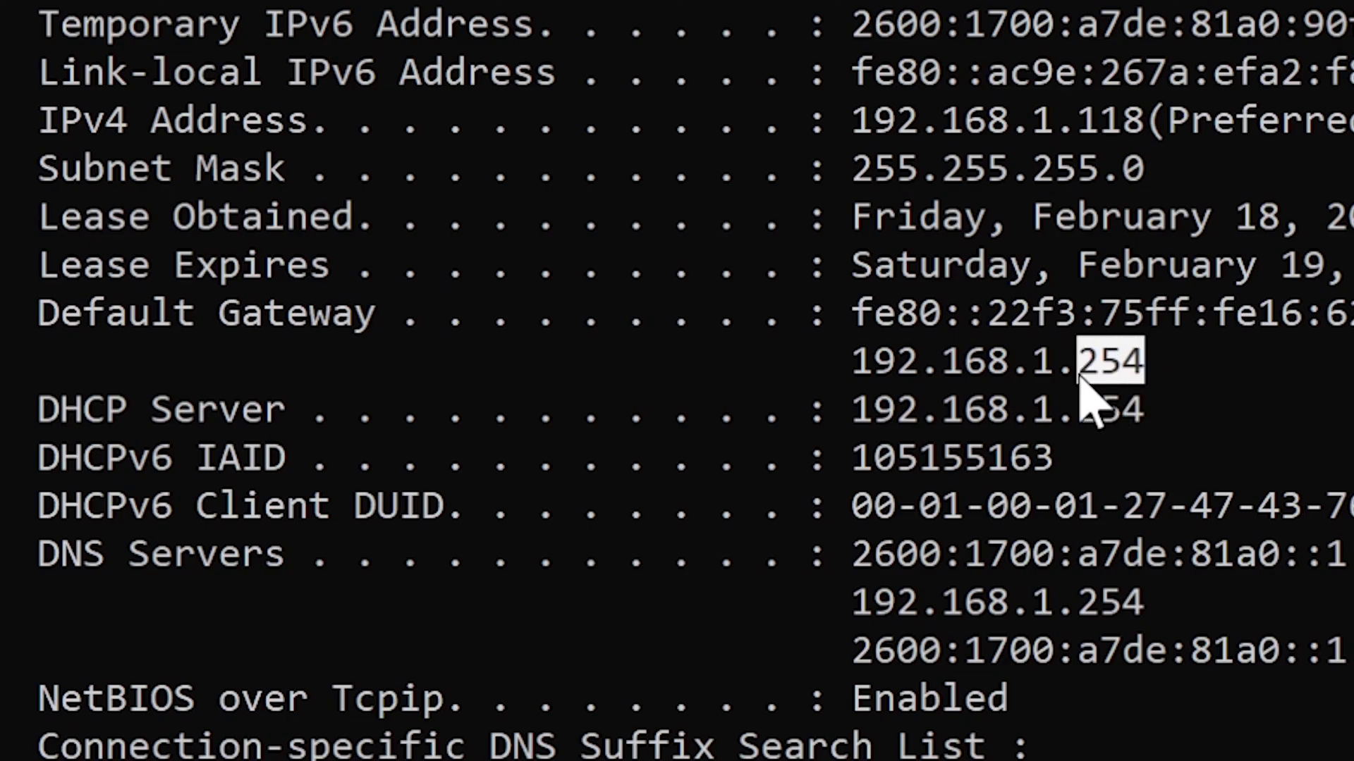
Re-select the 254 ending, the full gateway address and 1.254, then clear the highlight
{"action": "left_click", "coordinate": [1045, 363]}
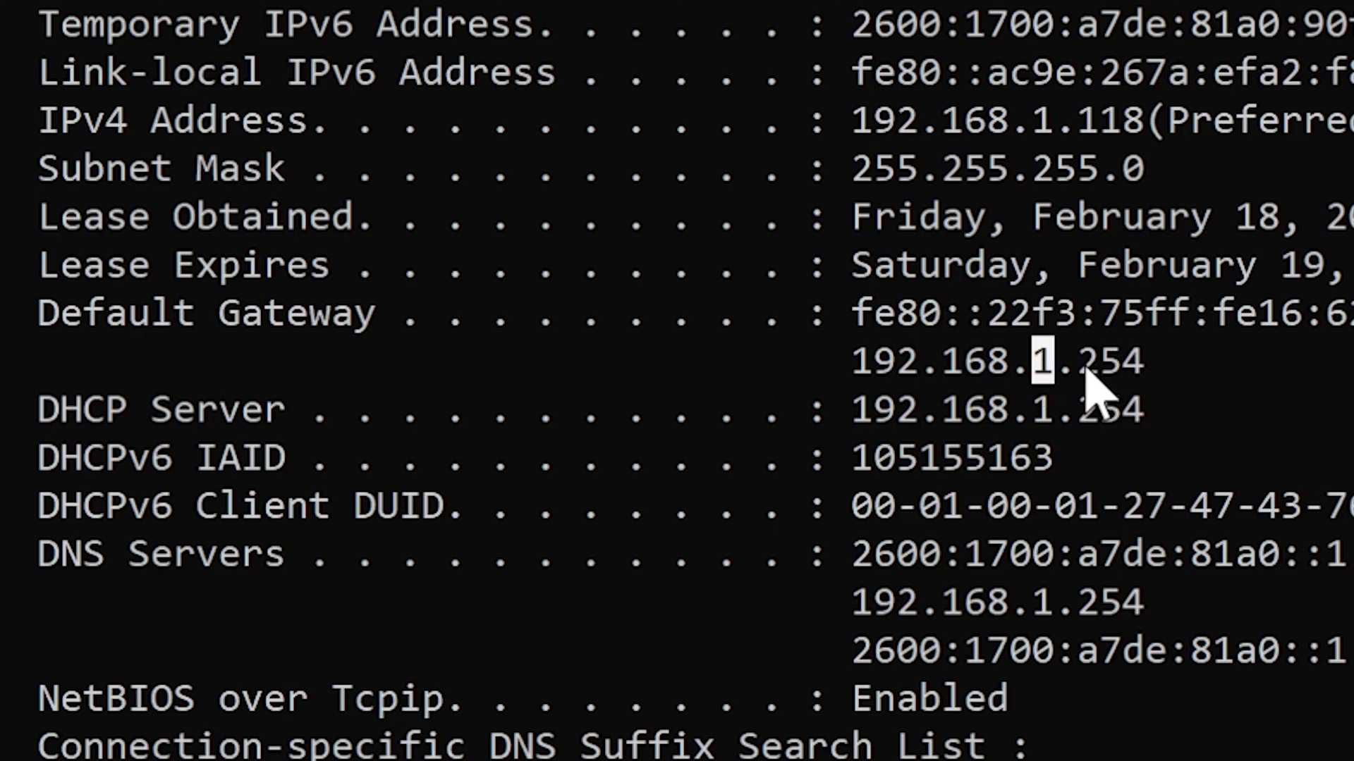
{"action": "left_click_drag", "start_coordinate": [1089, 363], "coordinate": [1161, 357]}
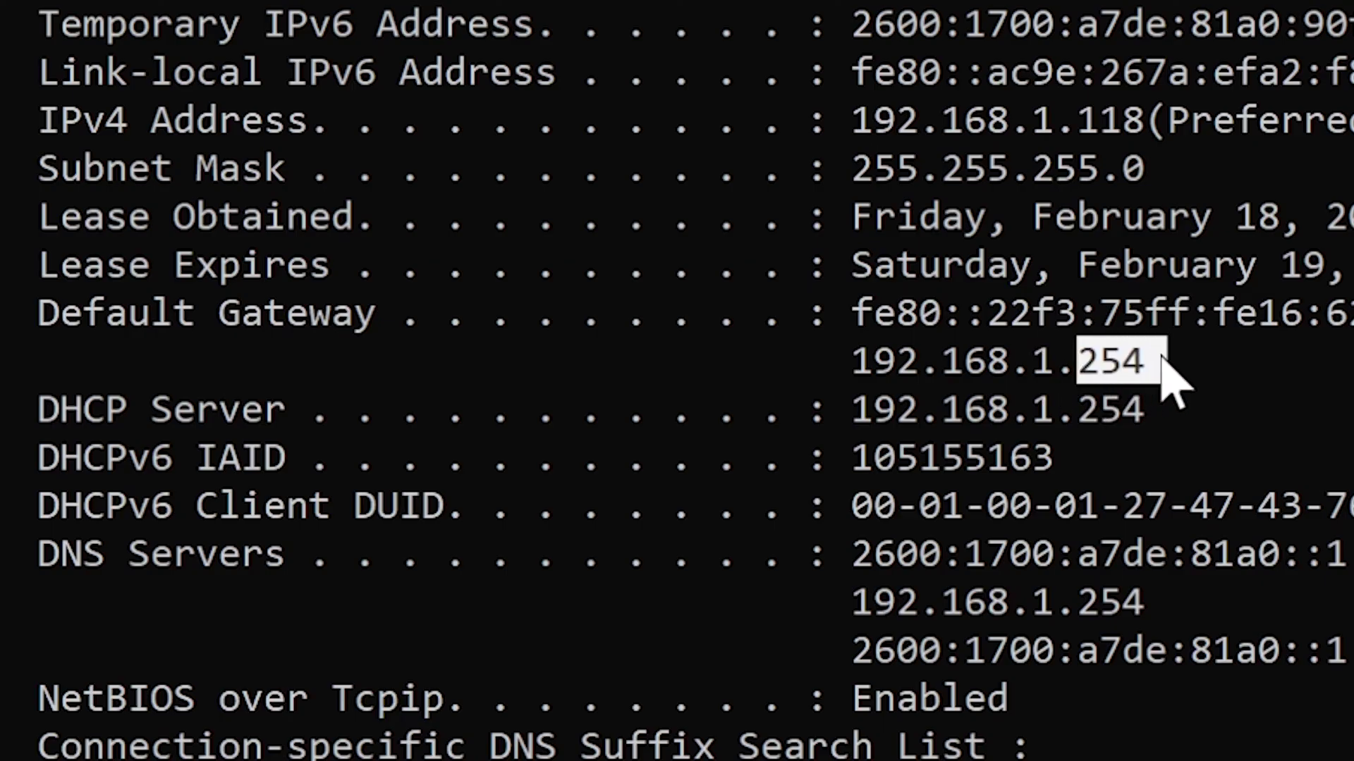
{"action": "left_click", "coordinate": [1046, 361]}
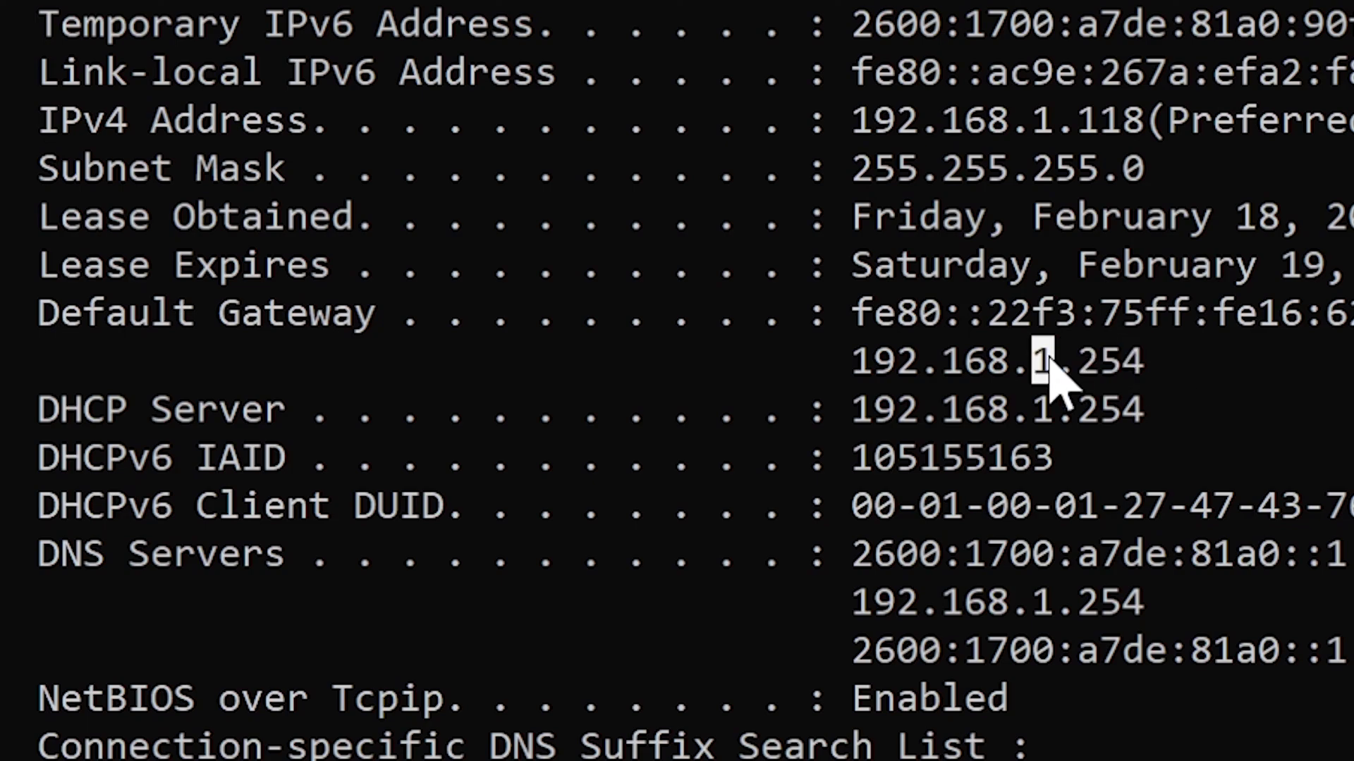
{"action": "left_click", "coordinate": [1151, 358]}
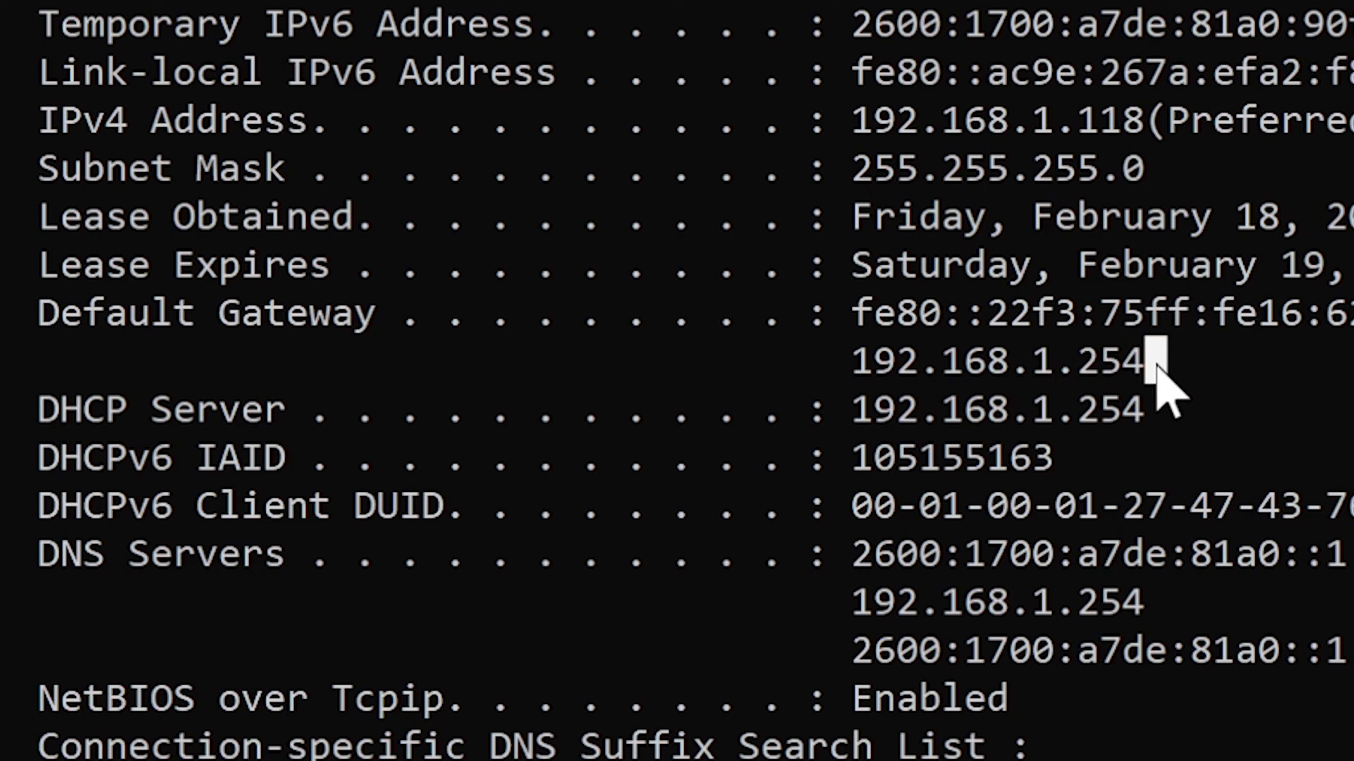
{"action": "left_click_drag", "start_coordinate": [1148, 346], "coordinate": [875, 370]}
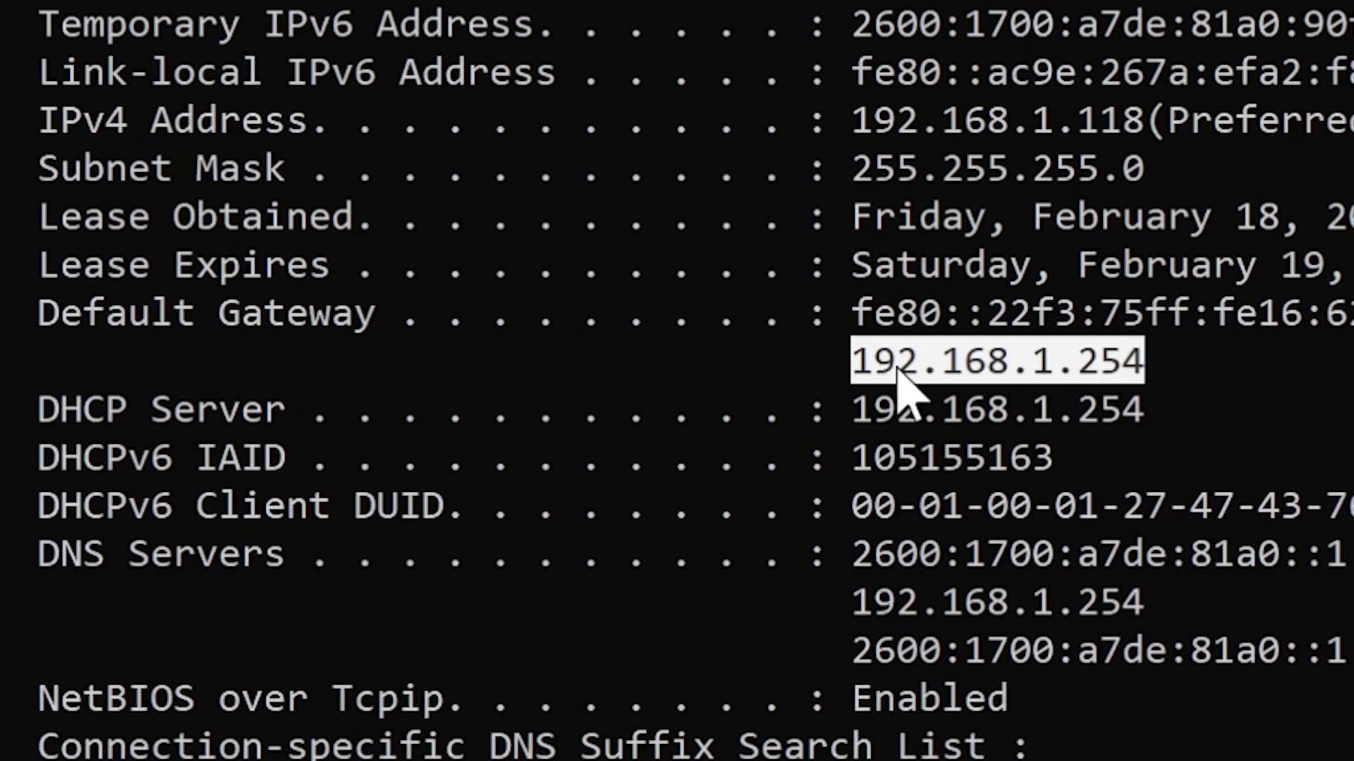
{"action": "left_click", "coordinate": [1110, 361]}
{"action": "left_click_drag", "start_coordinate": [1039, 364], "coordinate": [1127, 368]}
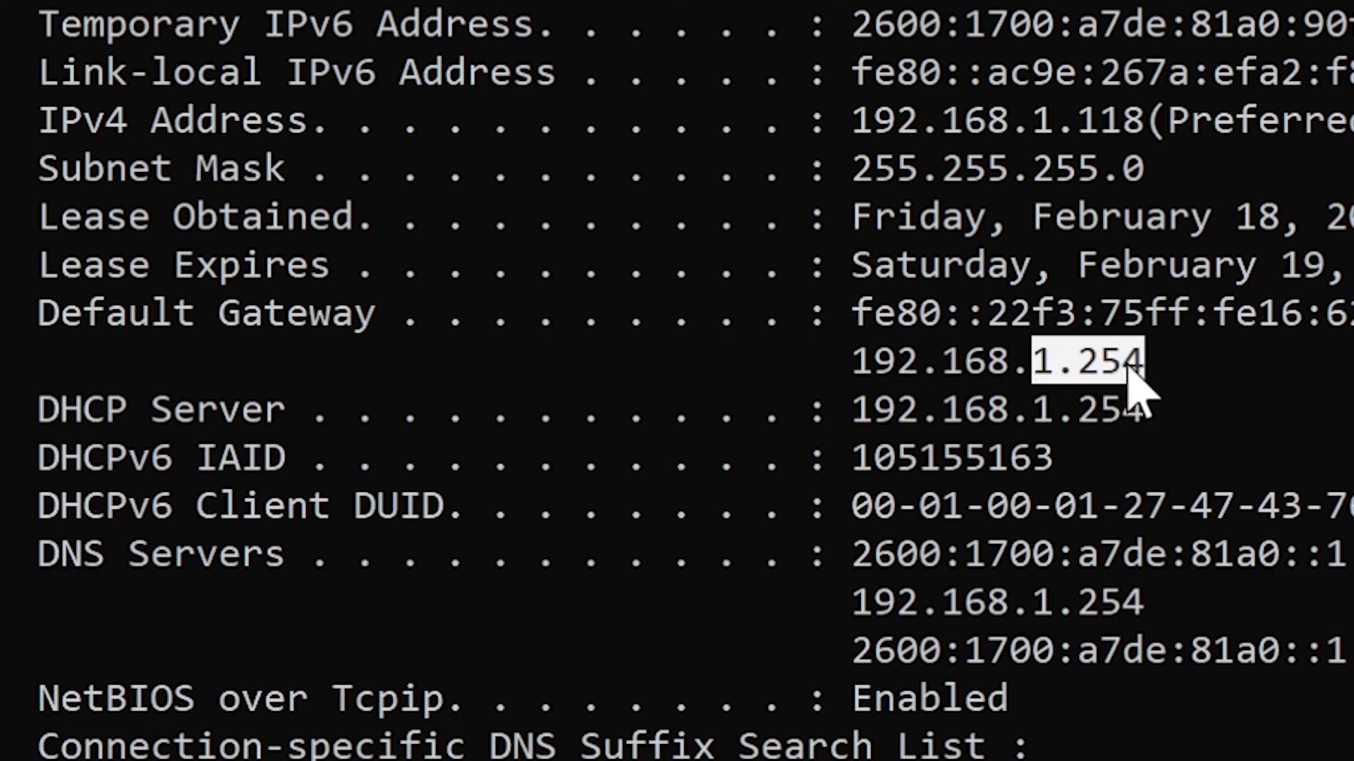
{"action": "left_click", "coordinate": [1186, 366]}
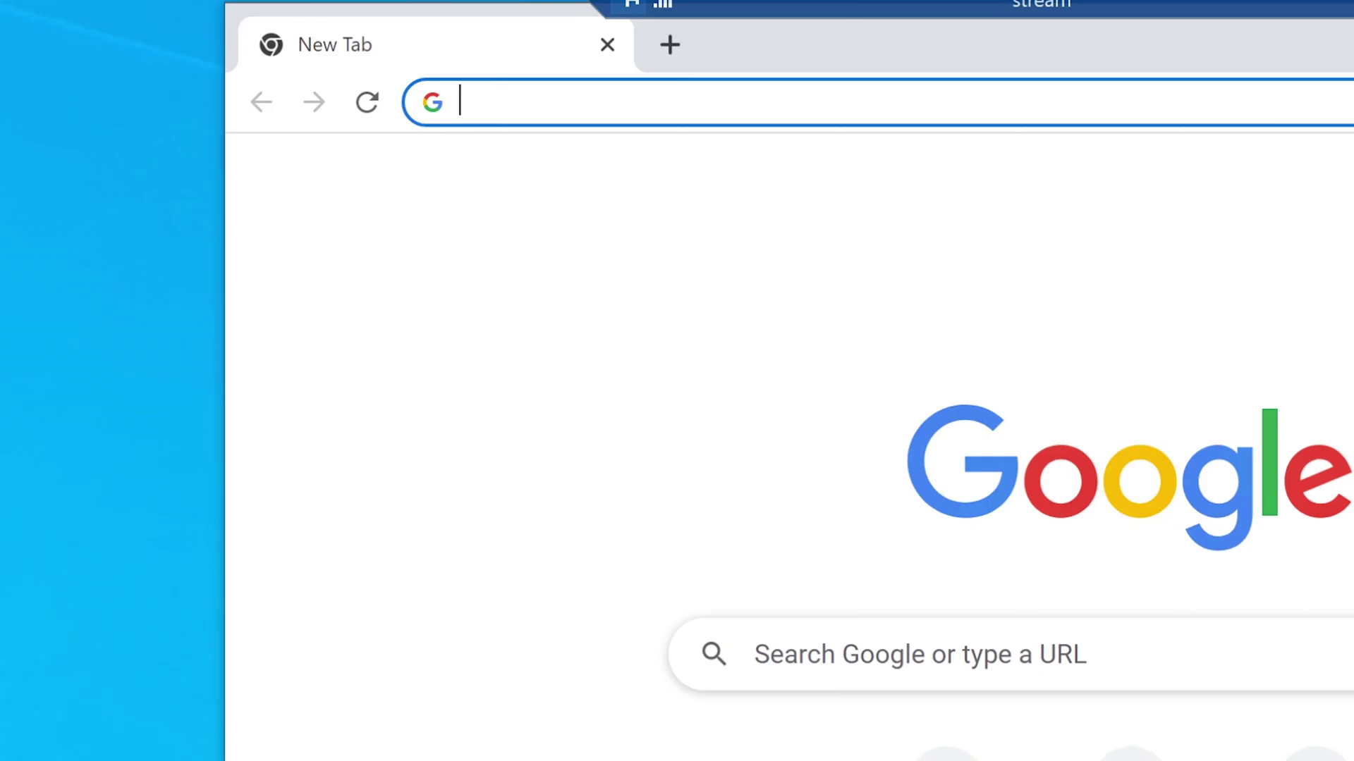
Enter the router address 192.168.1.200 in Chrome's address bar and load it
{"action": "type", "text": "192."}
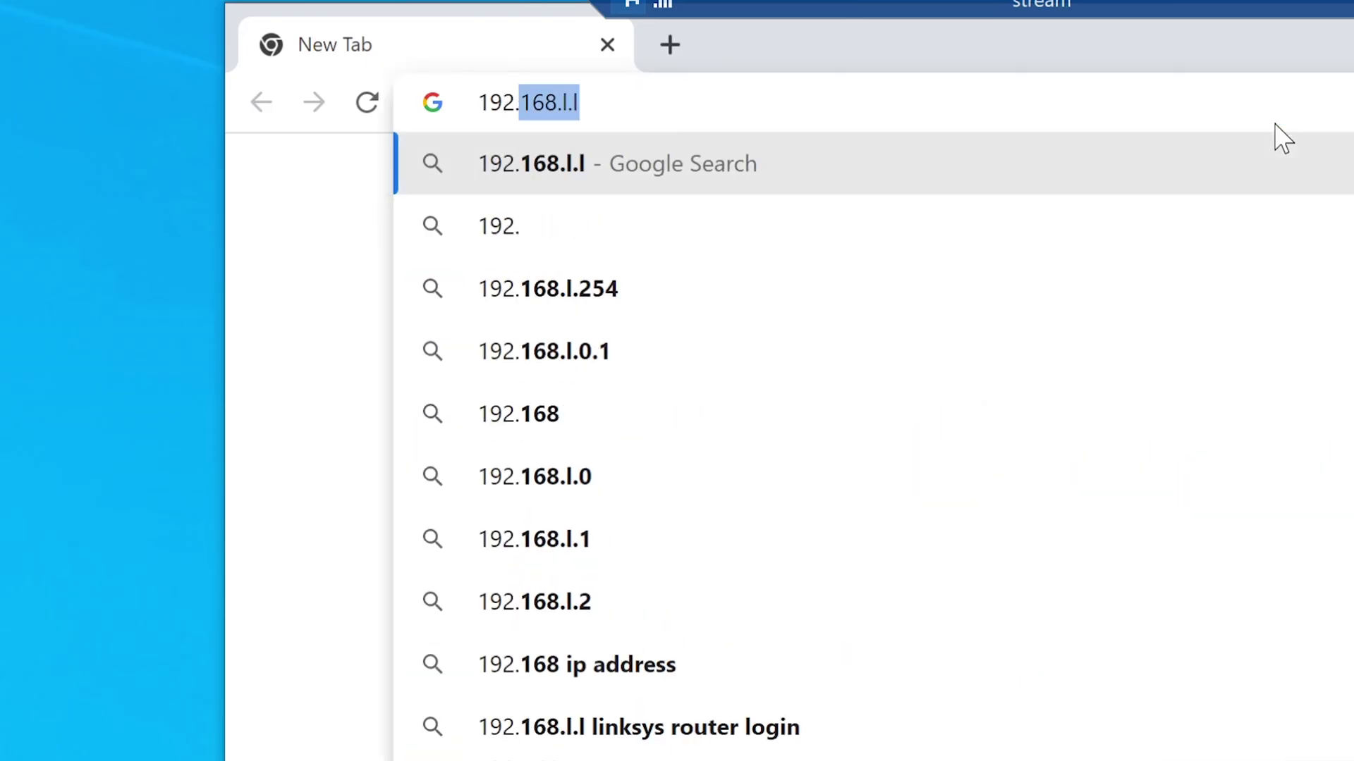
{"action": "type", "text": "16."}
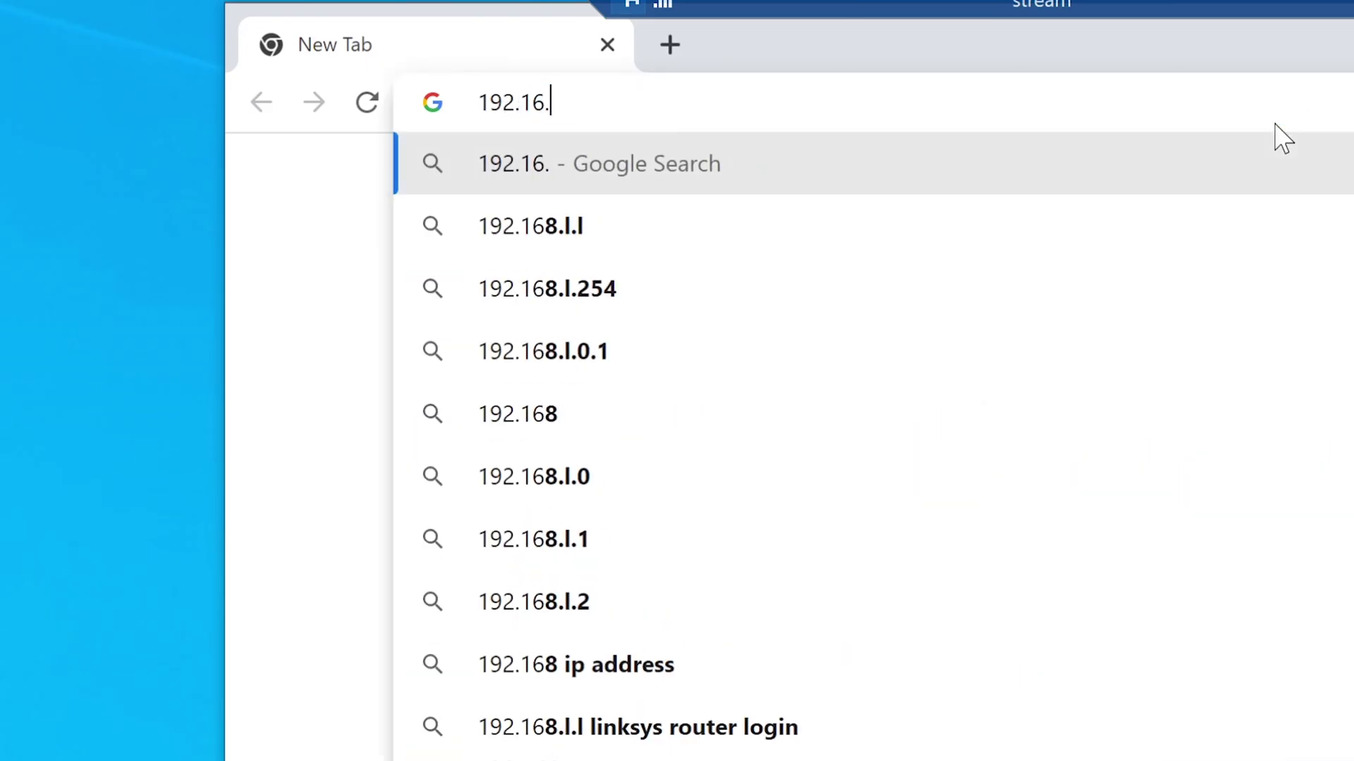
{"action": "key", "text": "BackSpace"}
{"action": "type", "text": "8"}
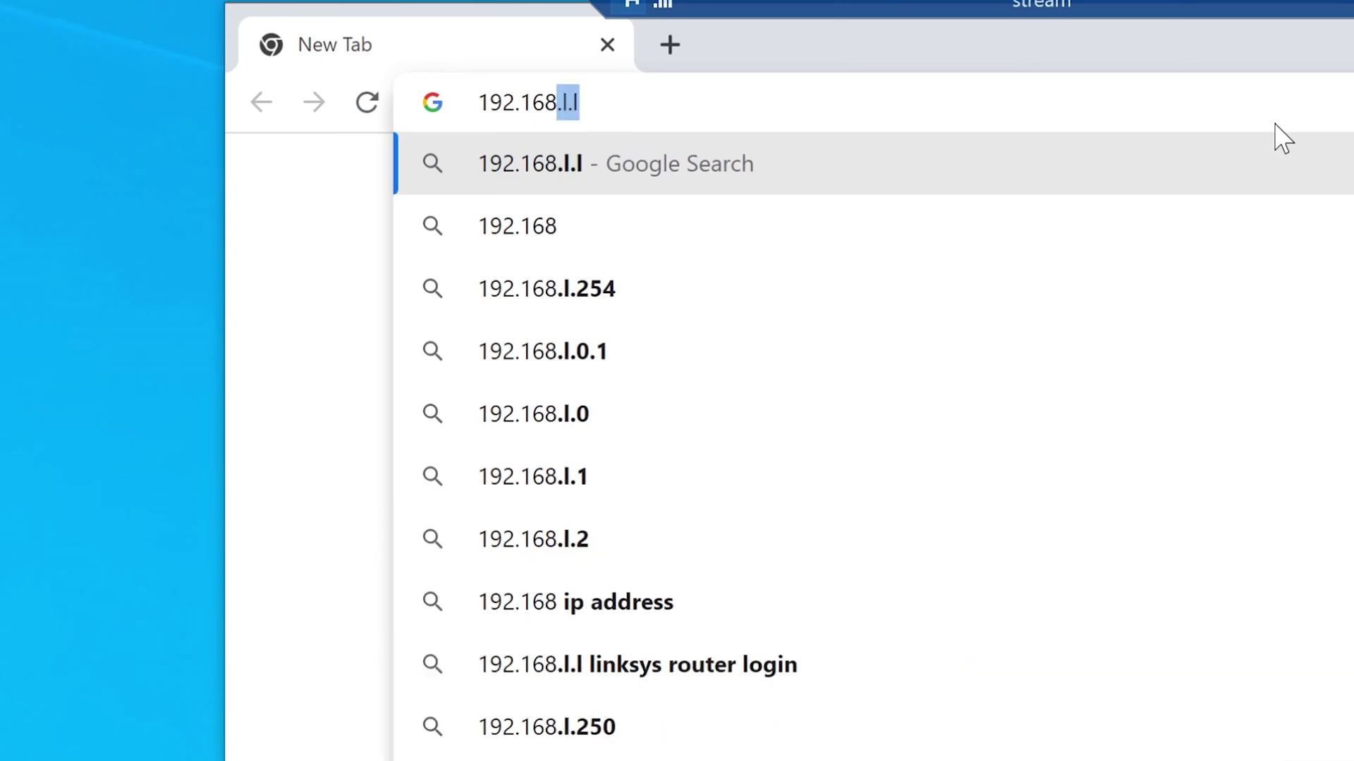
{"action": "type", "text": ".1.200"}
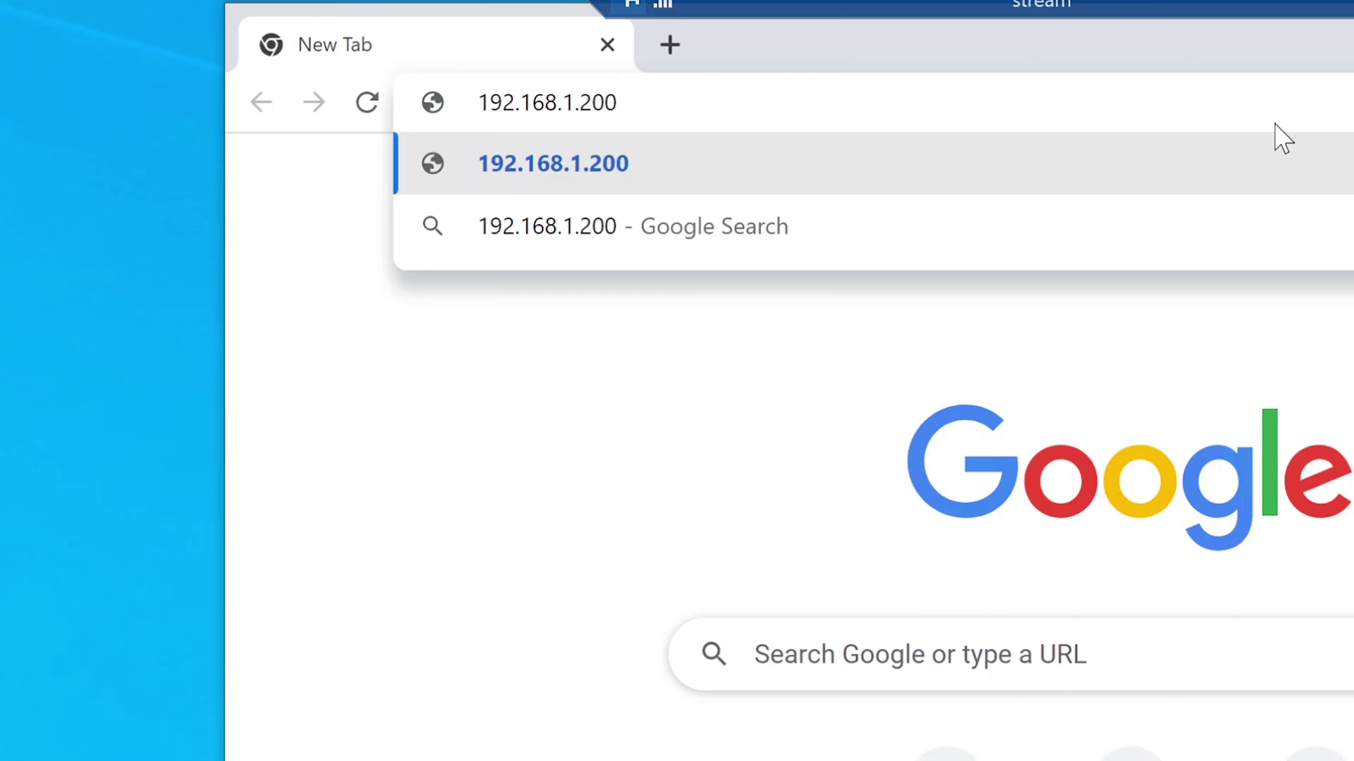
{"action": "key", "text": "Return"}
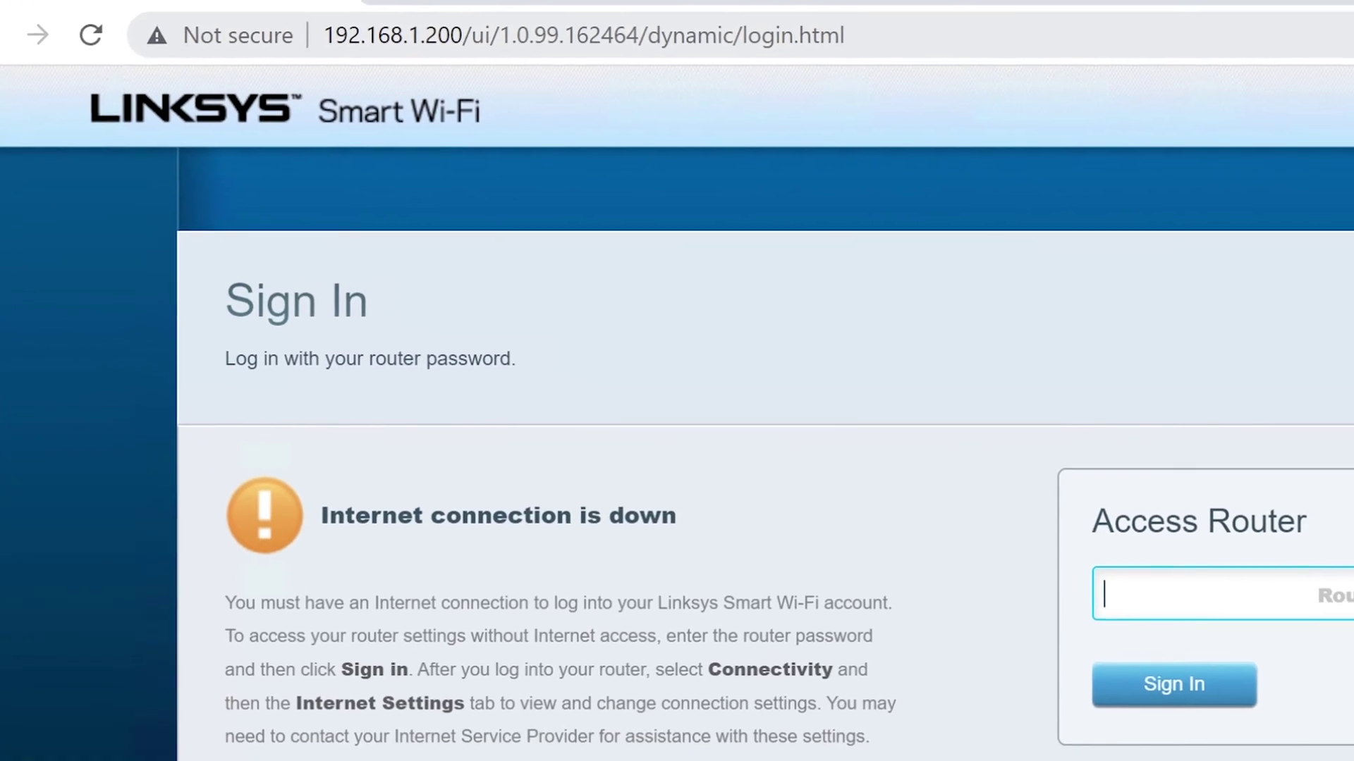
Highlight the 192.168.1 and 200 parts of the URL, then select the Router Password field
{"action": "left_click_drag", "start_coordinate": [378, 25], "coordinate": [280, 24]}
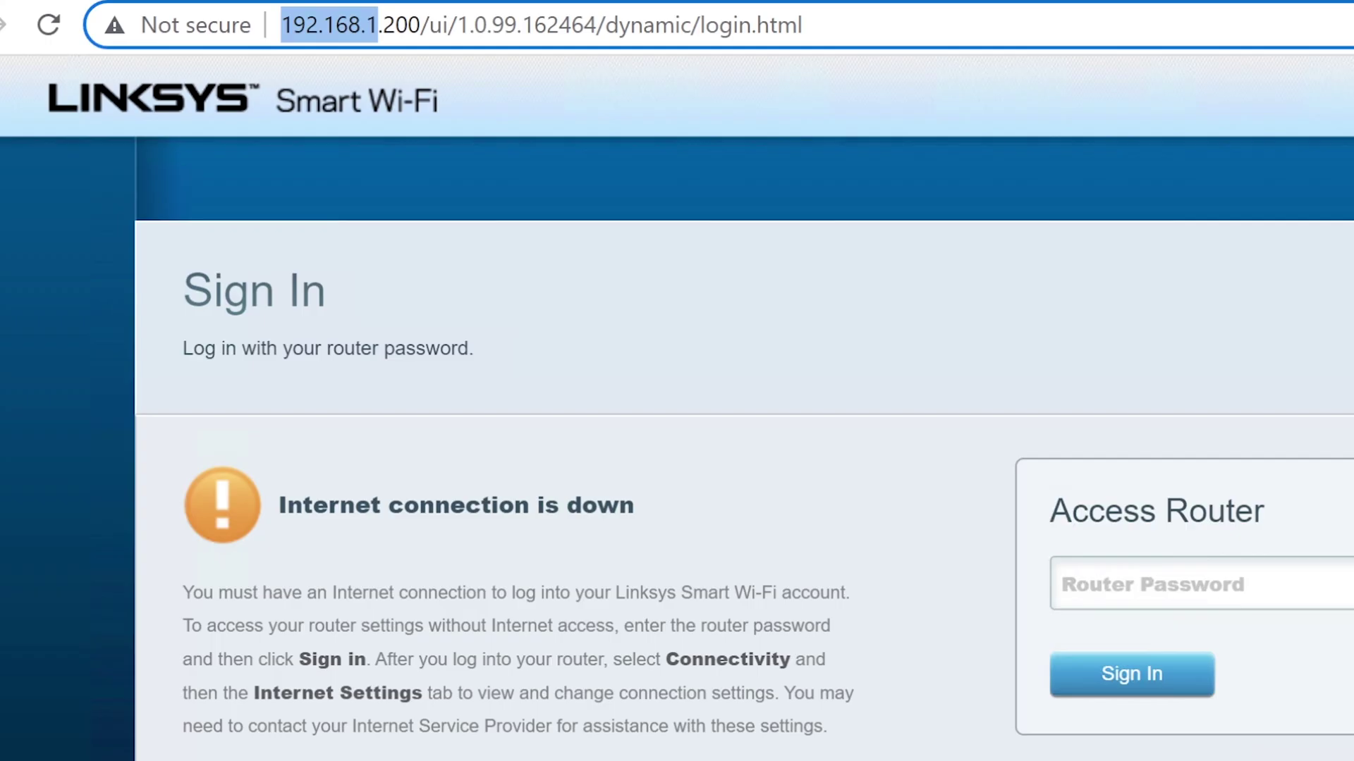
{"action": "left_click_drag", "start_coordinate": [381, 24], "coordinate": [421, 25]}
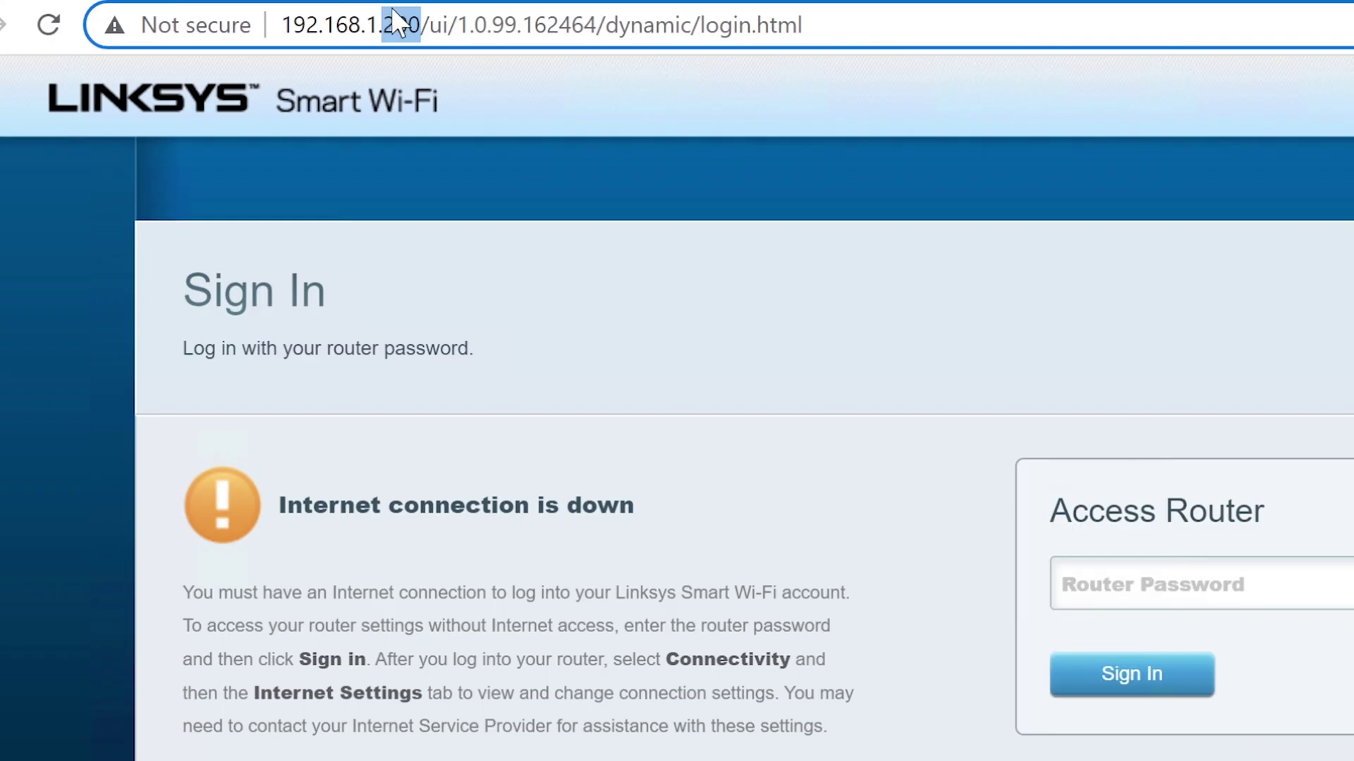
{"action": "left_click", "coordinate": [1154, 595]}
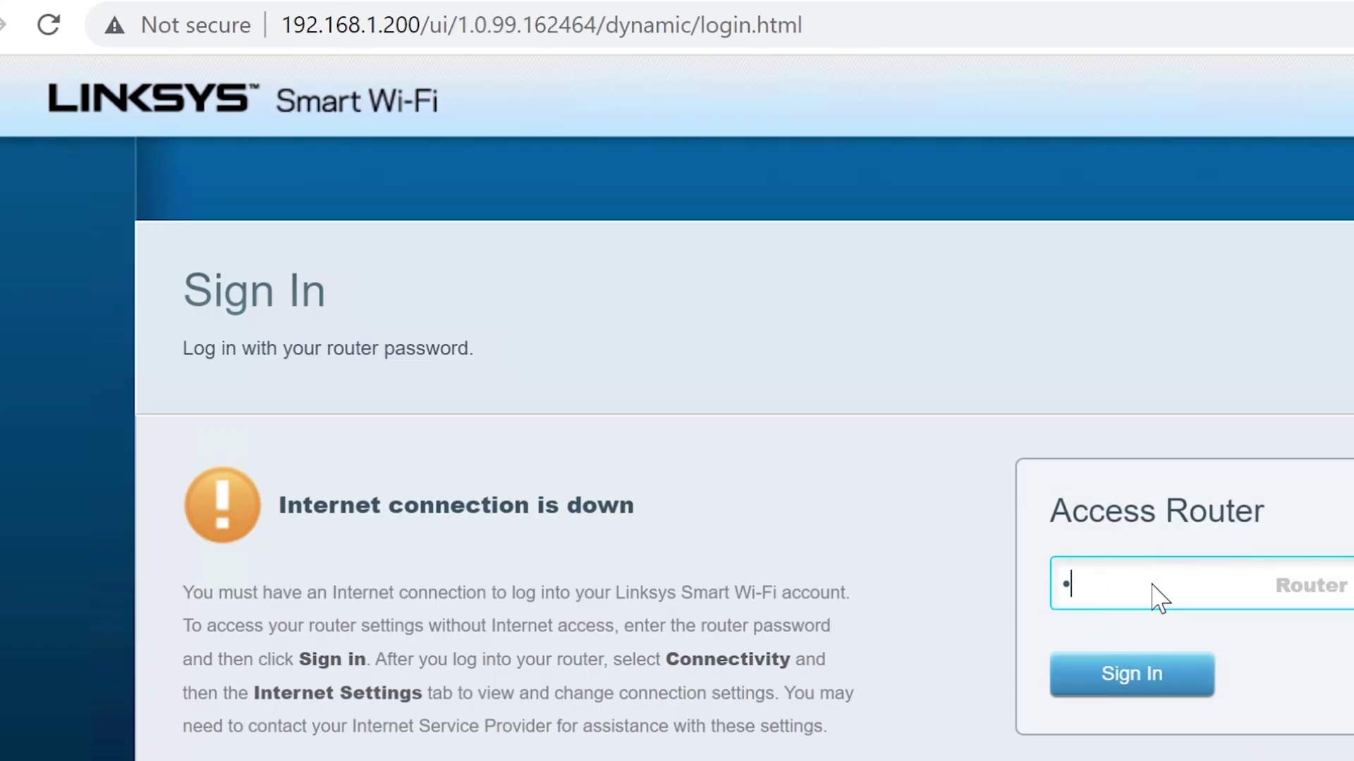
Sign in with the router password and go to Connectivity under Router Settings
{"action": "type", "text": "assword"}
{"action": "key", "text": "Return"}
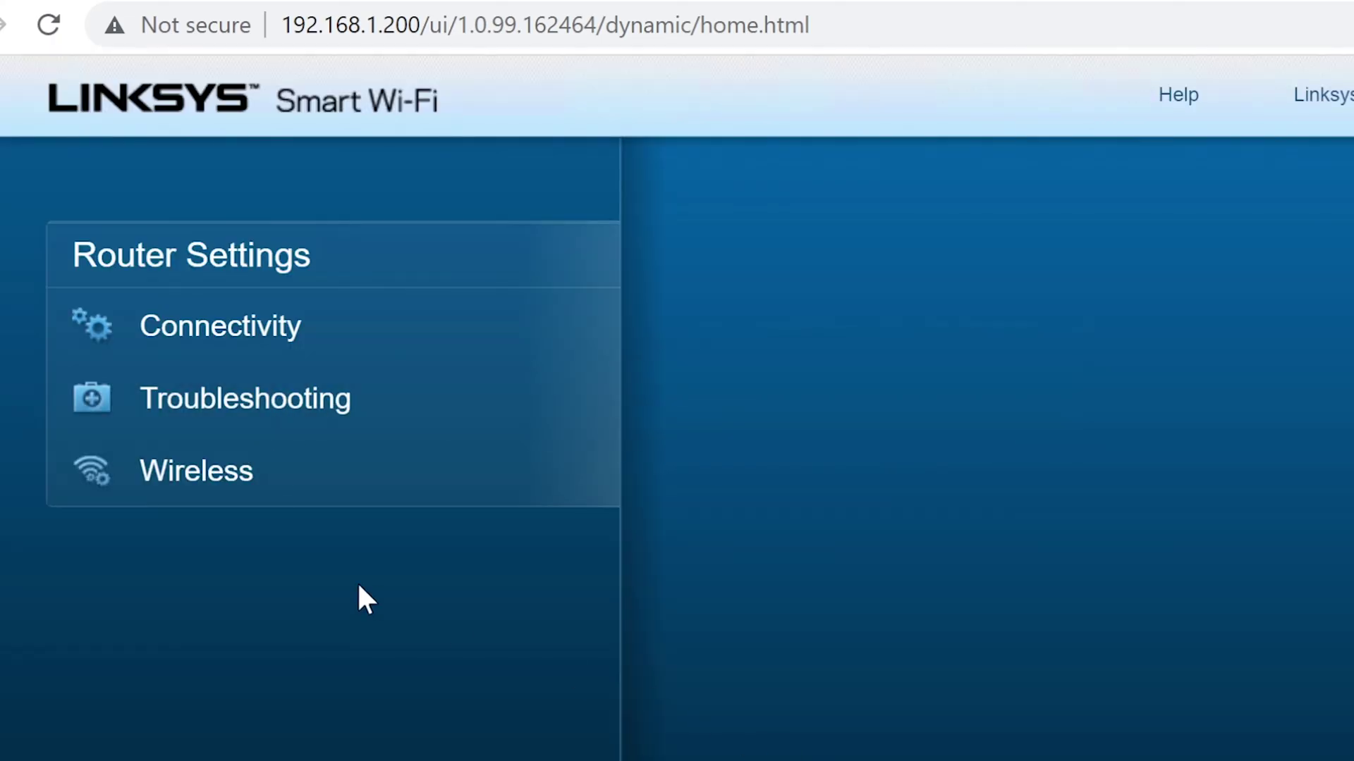
{"action": "left_click", "coordinate": [281, 327]}
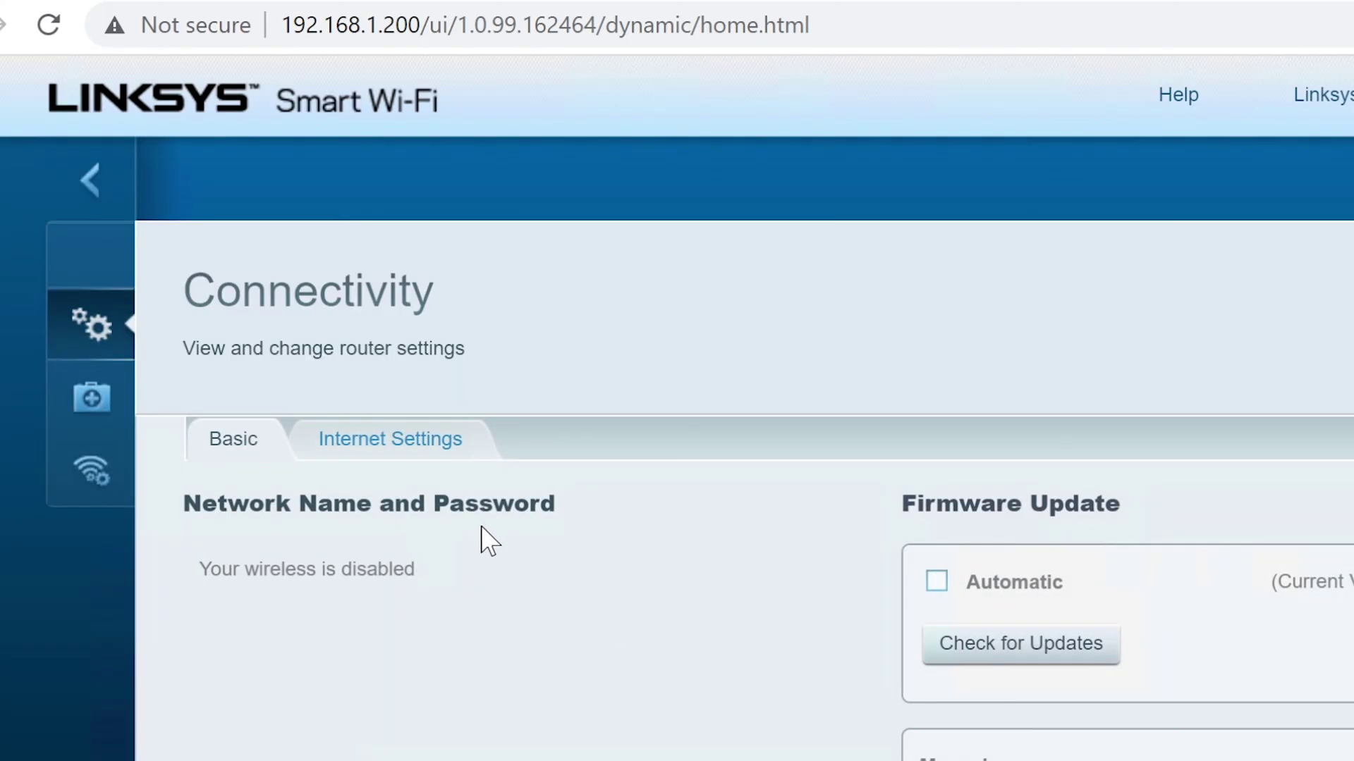
View the Internet Settings showing Bridge Mode at 192.168.1.200, then switch to the PC's ipconfig output
{"action": "left_click", "coordinate": [363, 445]}
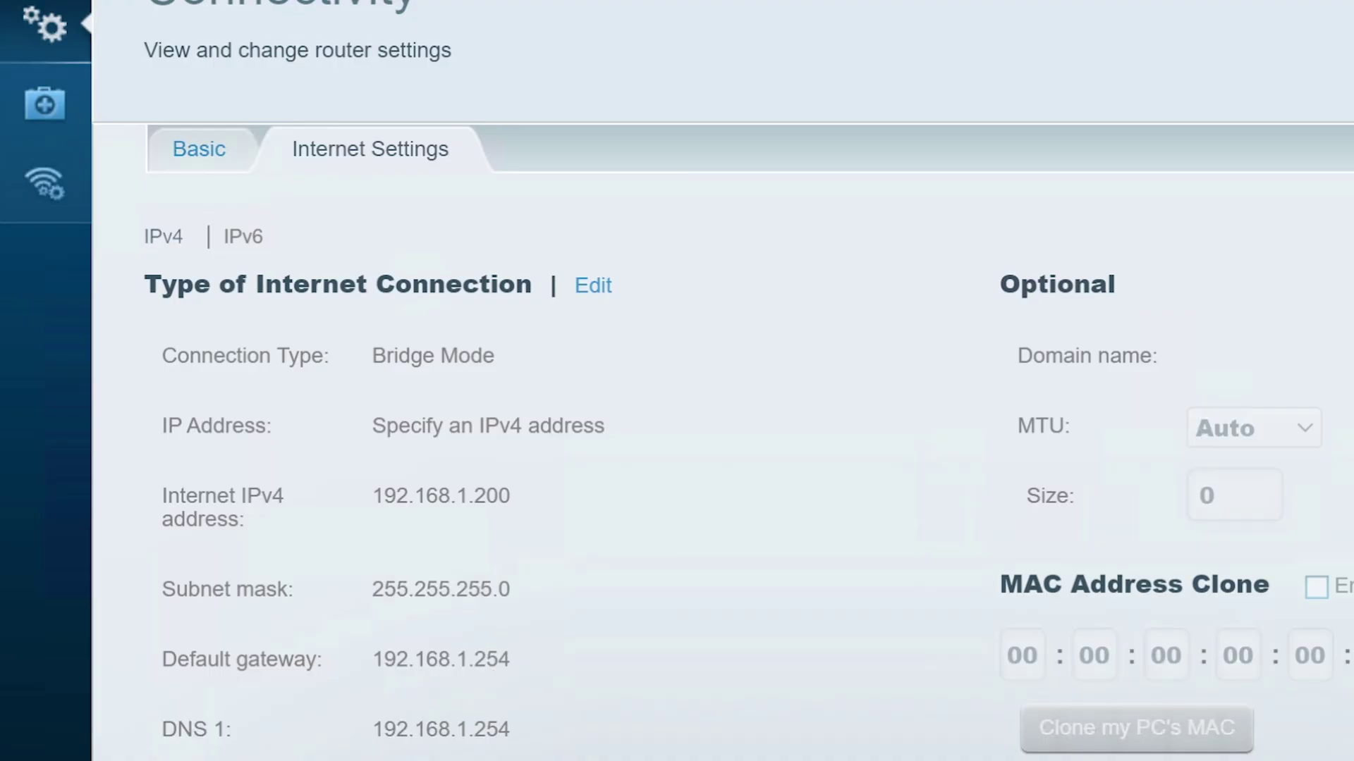
{"action": "key", "text": "alt+Tab"}
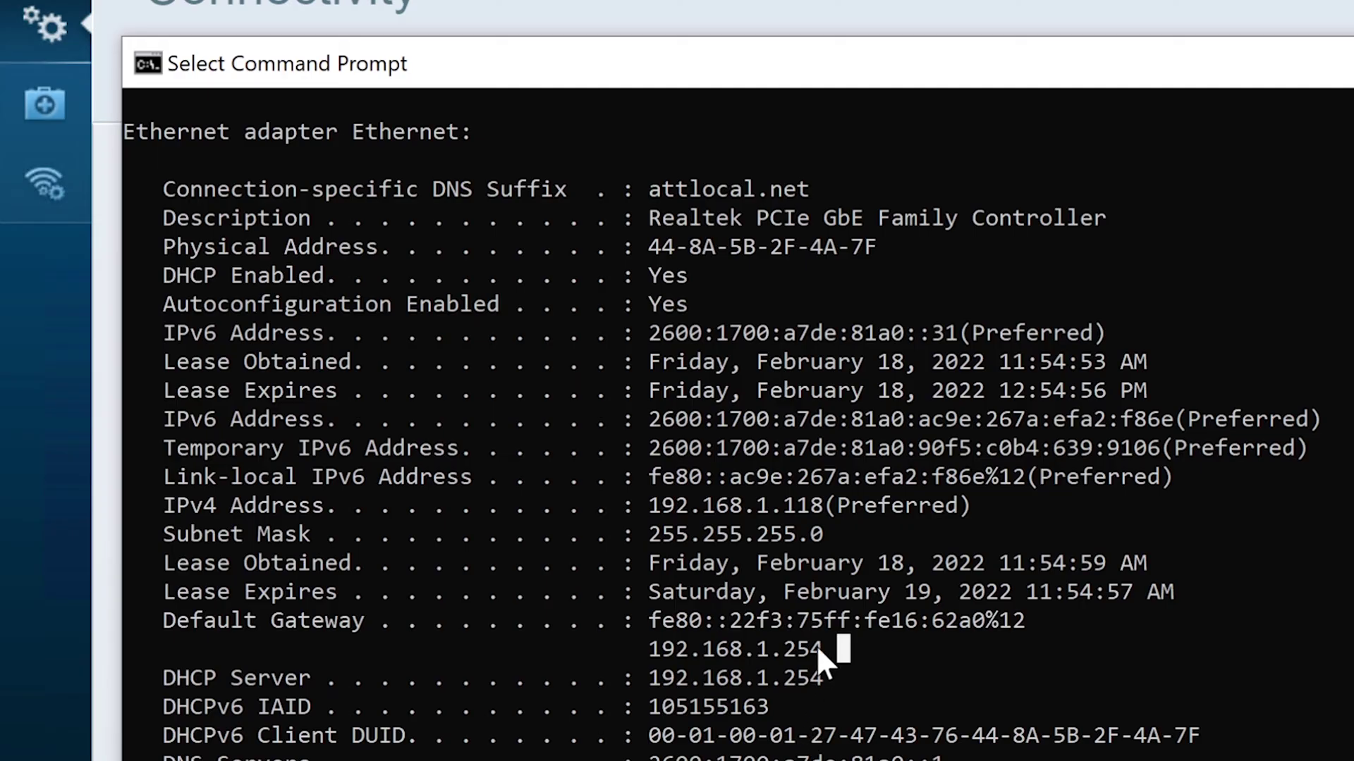
Highlight the gateway 192.168.1.254 and IPv4 address 192.168.1.118, then return to the router page
{"action": "left_click_drag", "start_coordinate": [668, 655], "coordinate": [653, 655]}
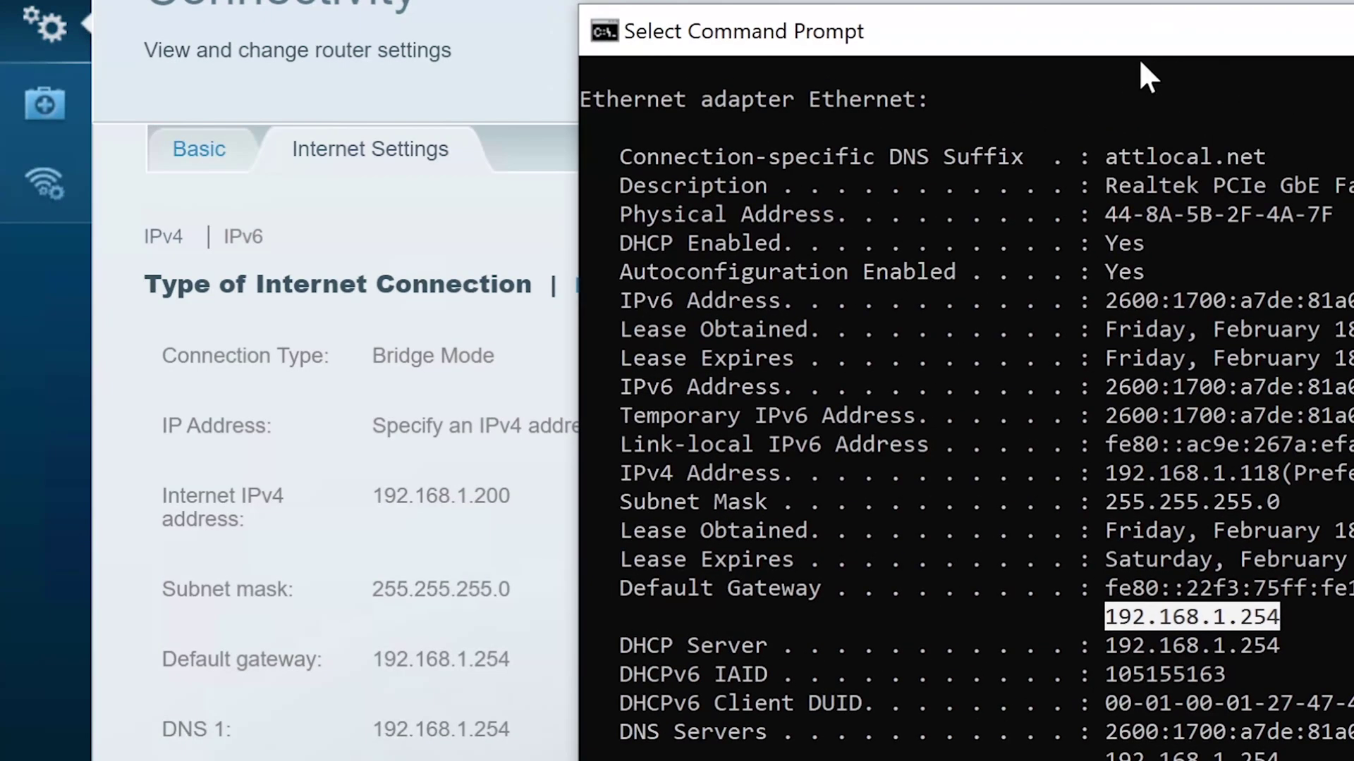
{"action": "mouse_move", "coordinate": [1276, 478]}
{"action": "left_mouse_down"}
{"action": "mouse_move", "coordinate": [1121, 477]}
{"action": "mouse_move", "coordinate": [1264, 474]}
{"action": "left_mouse_up"}
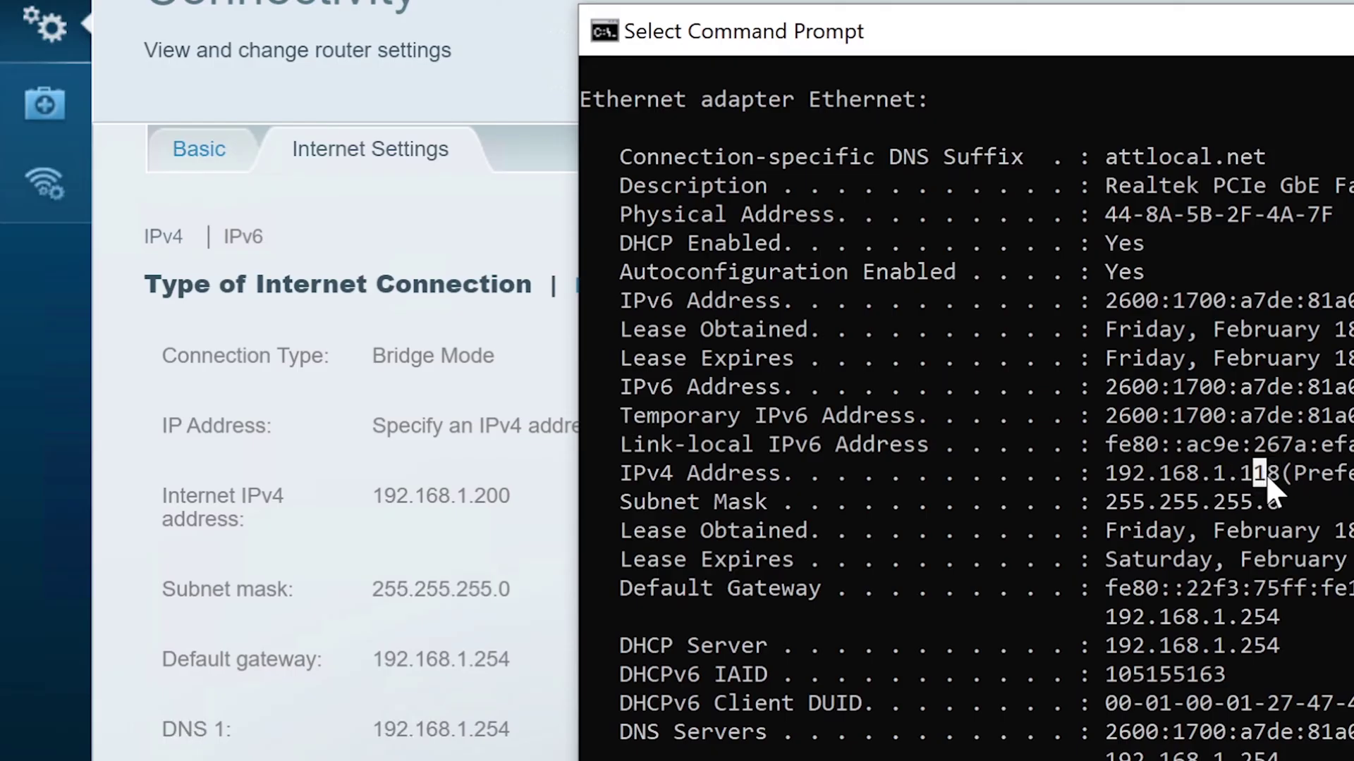
{"action": "left_click", "coordinate": [463, 425]}
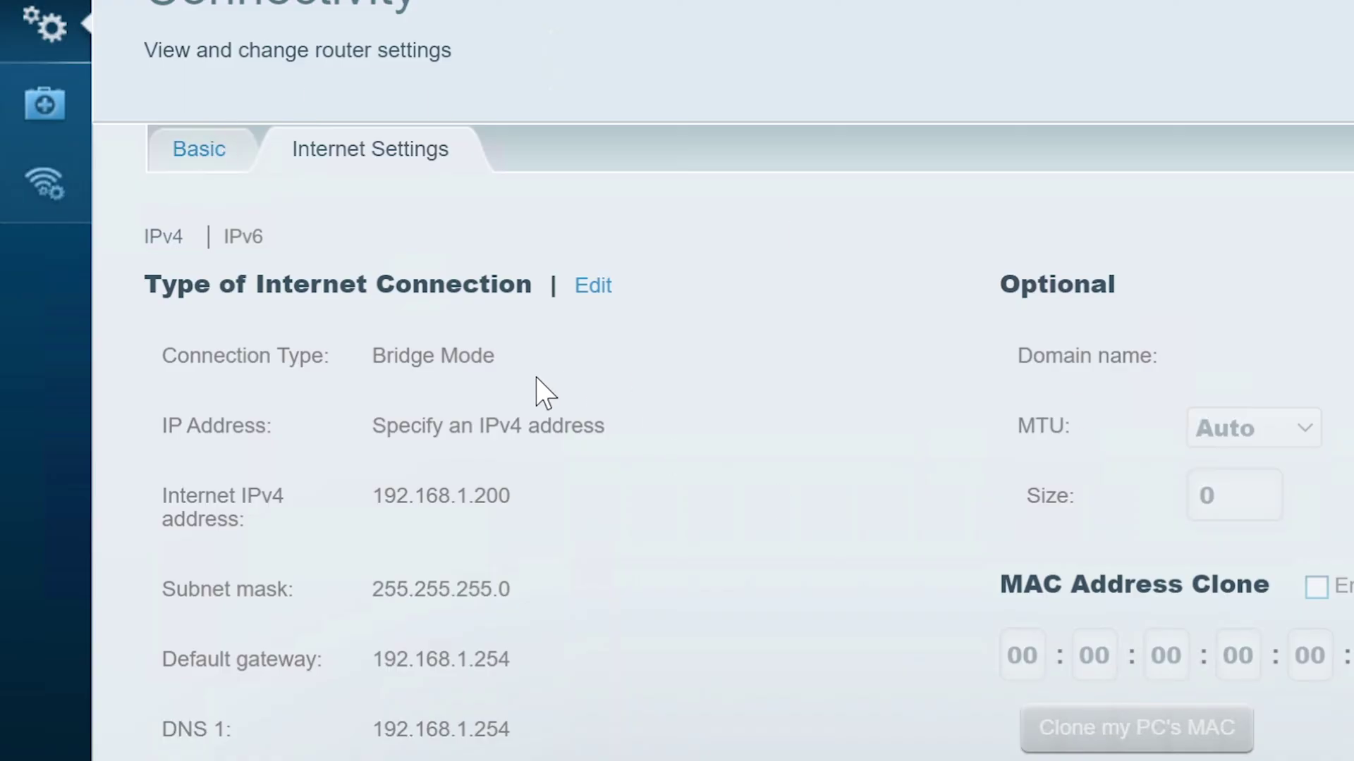
Open the Wireless page, showing both 2.4 GHz and 5 GHz networks disabled
{"action": "left_click", "coordinate": [43, 189]}
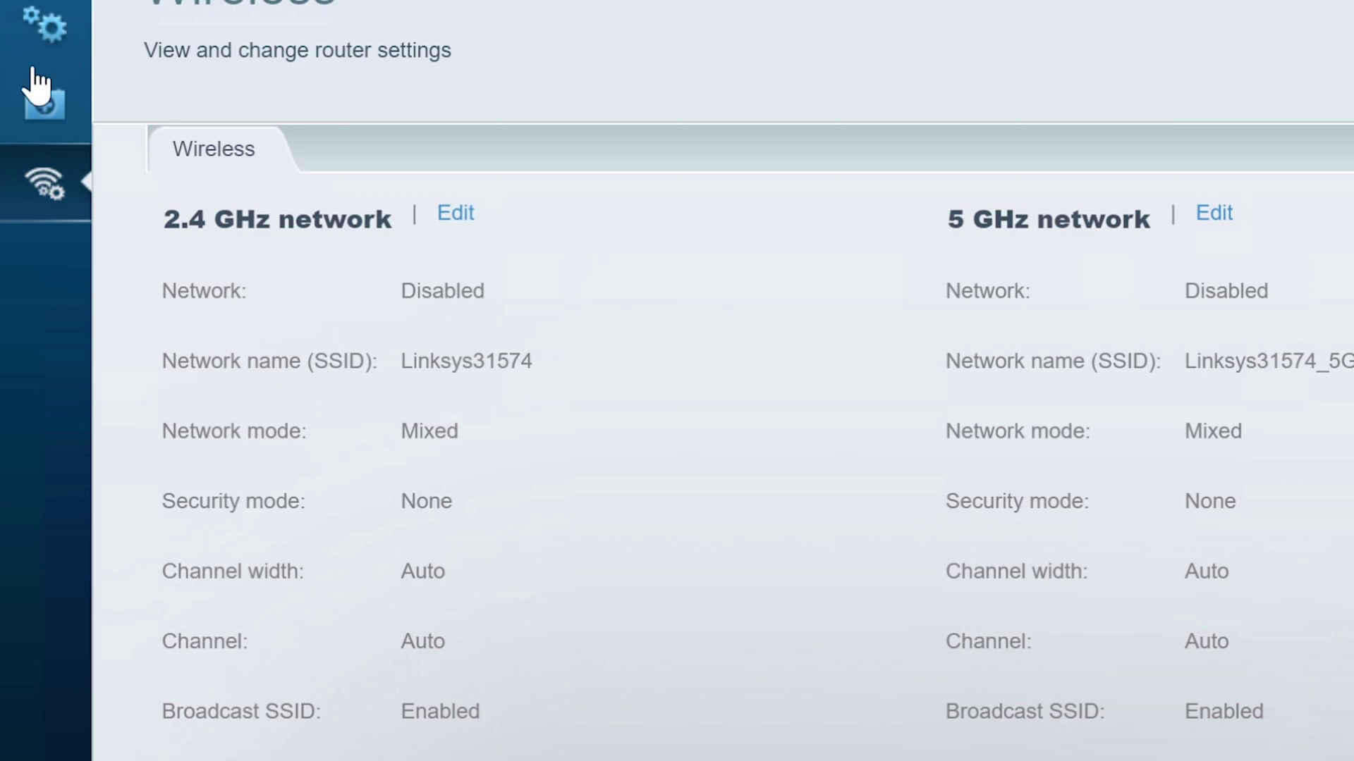
Check the Troubleshooting Status device list, then go back to Connectivity Basic settings
{"action": "left_click", "coordinate": [42, 104]}
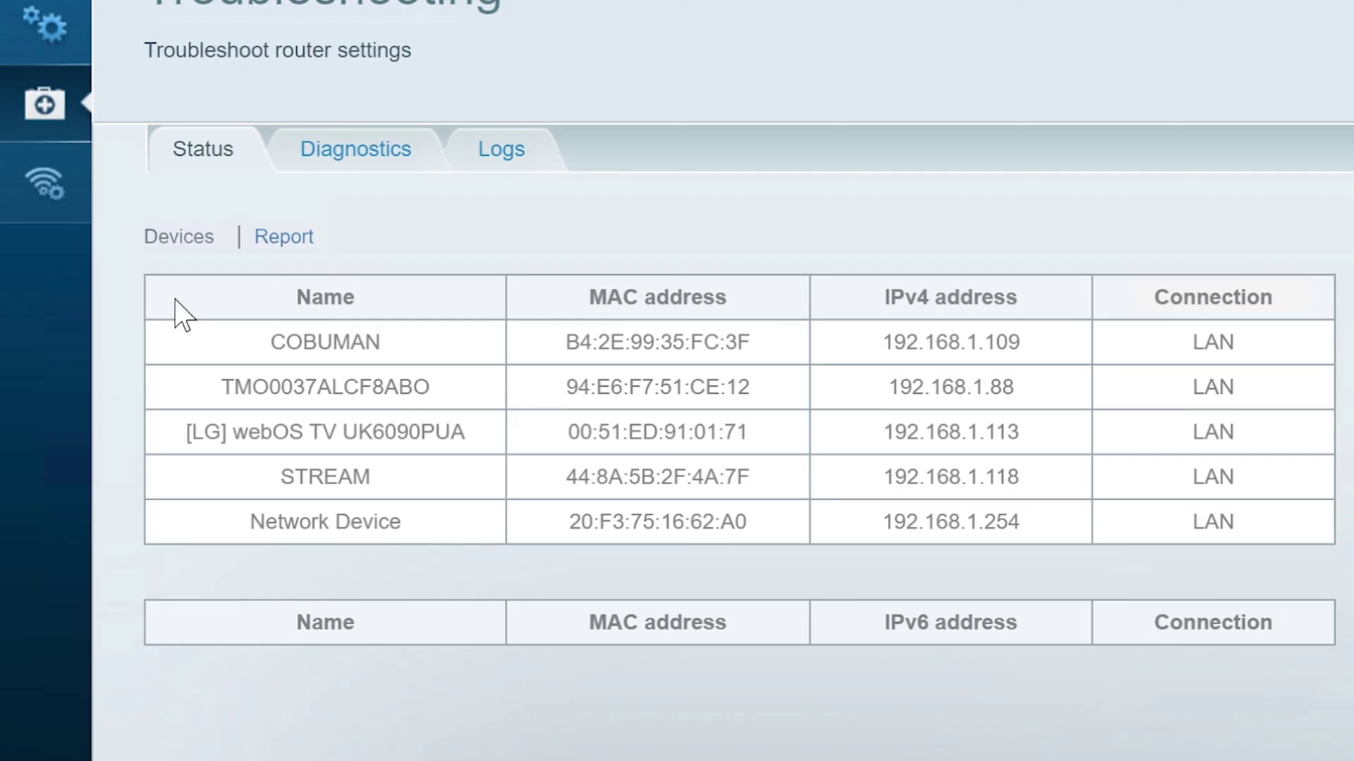
{"action": "left_click", "coordinate": [45, 29]}
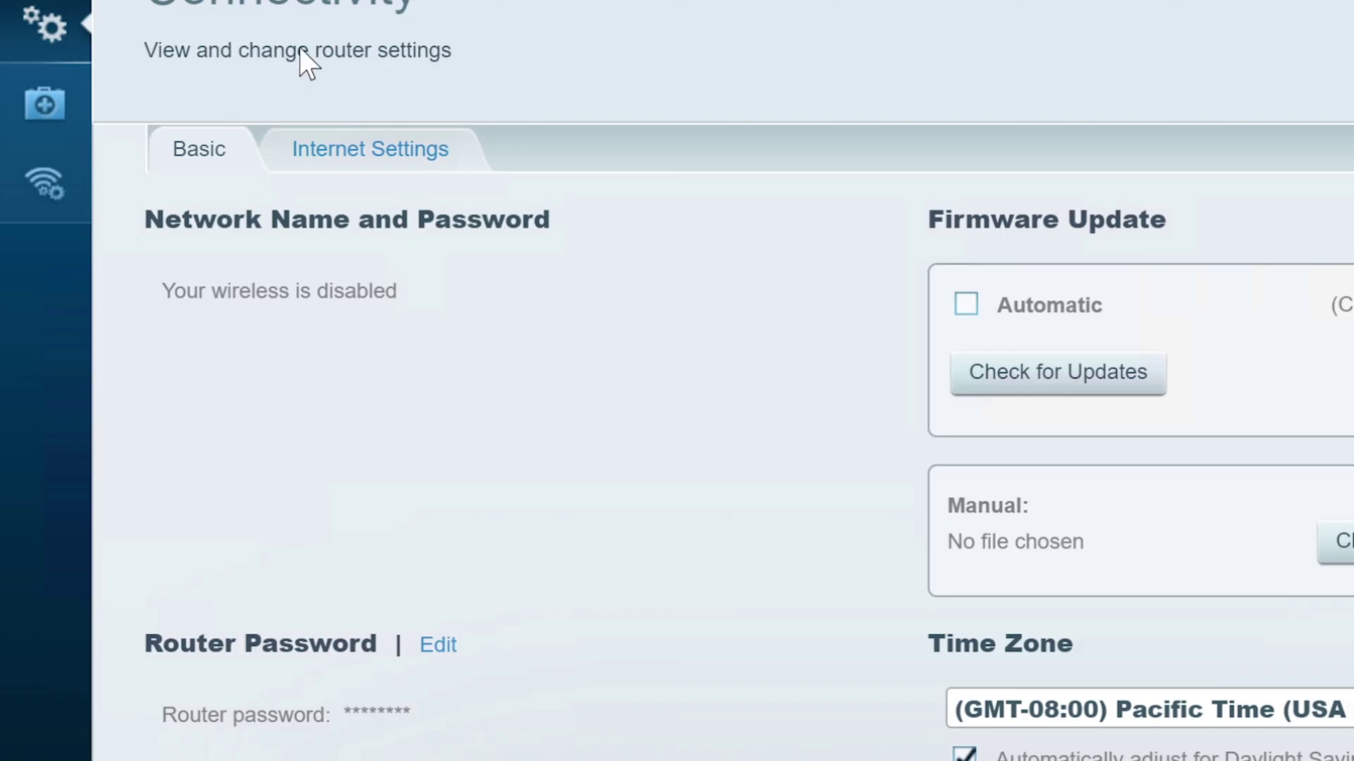
Review the Bridge Mode Internet Settings again, then return to the Wireless page
{"action": "left_click", "coordinate": [325, 156]}
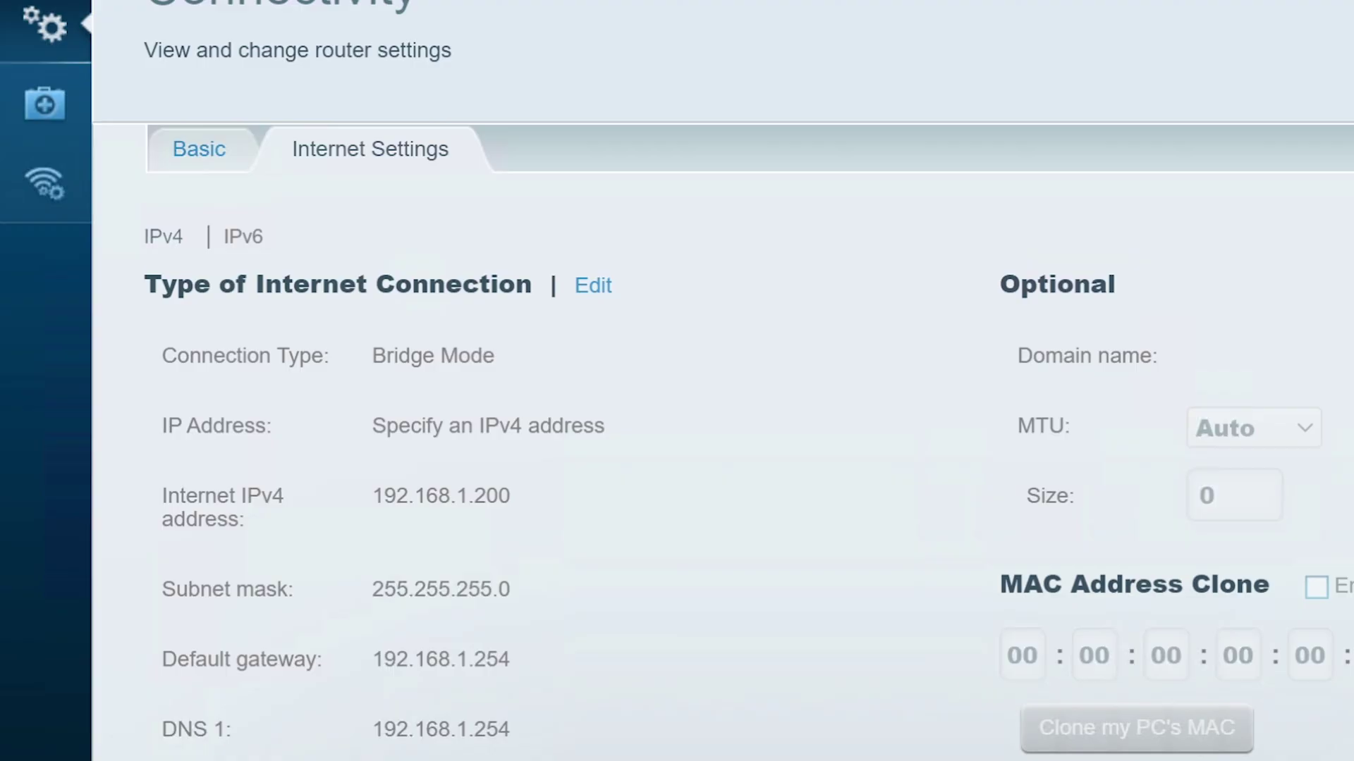
{"action": "left_click", "coordinate": [48, 187]}
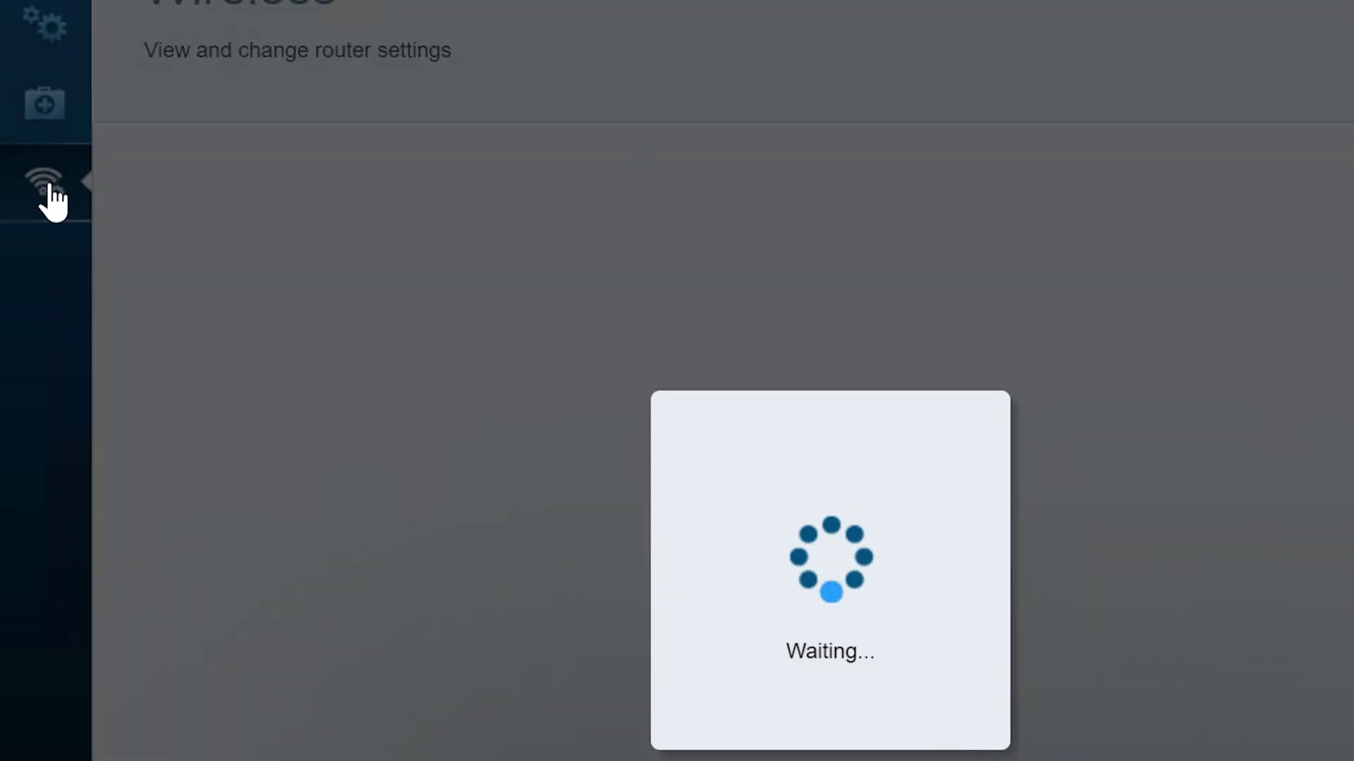